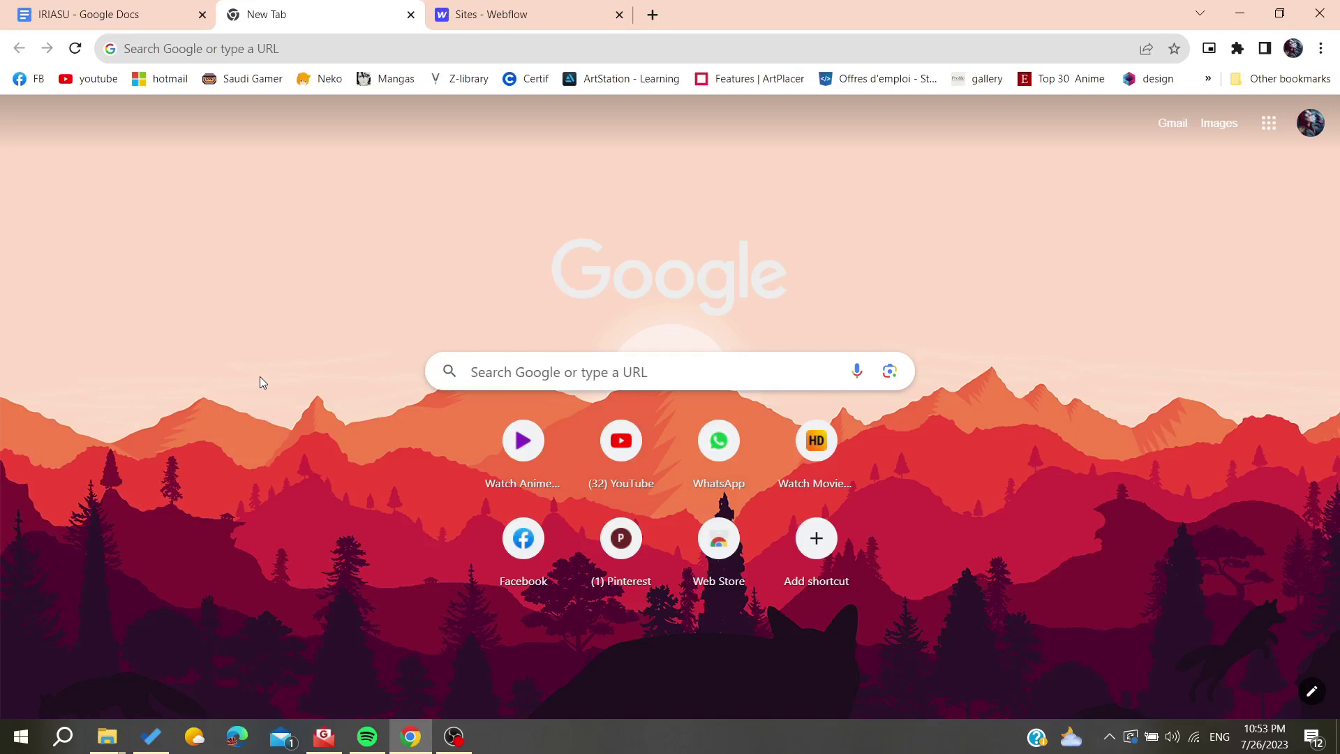
Step: Switch to the 'Sites - Webflow' tab, which lists the test and Cool Site sites
{"action": "left_click", "coordinate": [489, 13]}
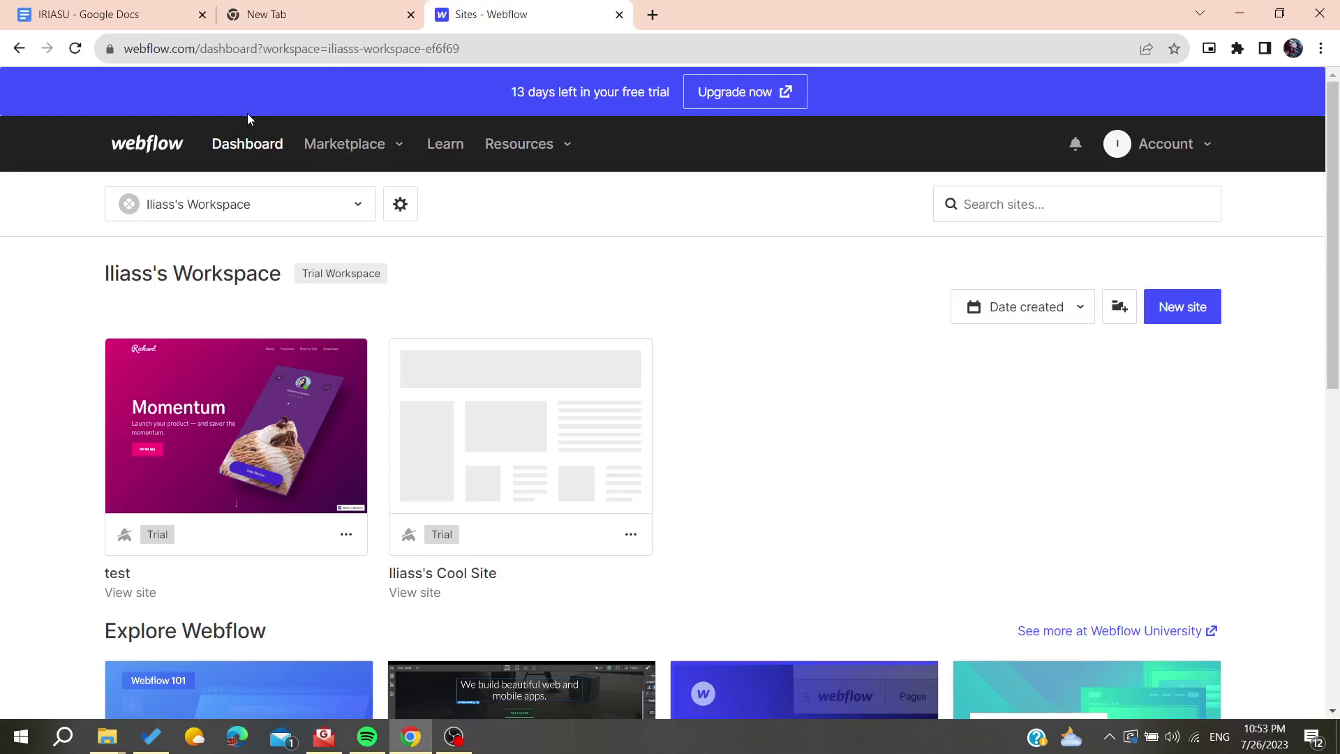
Step: Open the test site's General settings from its card, then return to the Sites list
{"action": "mouse_move", "coordinate": [284, 426]}
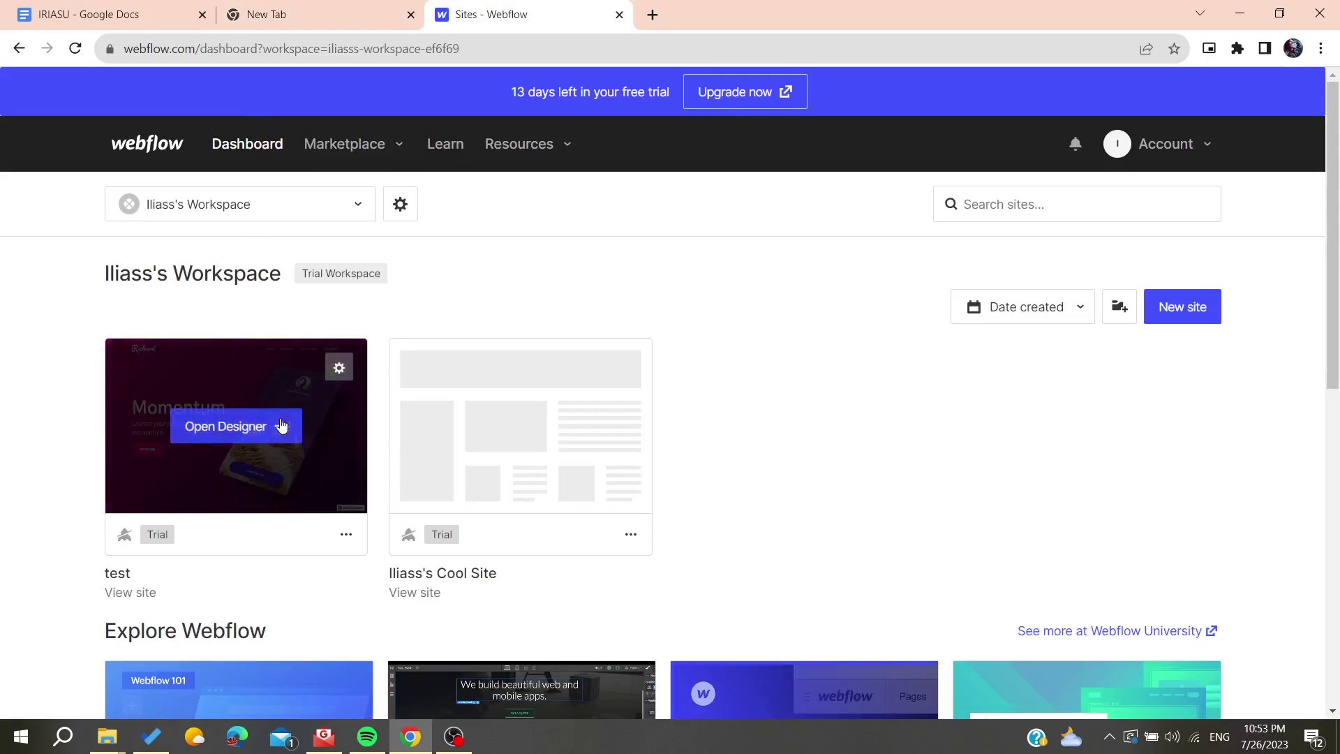
{"action": "left_click", "coordinate": [339, 368]}
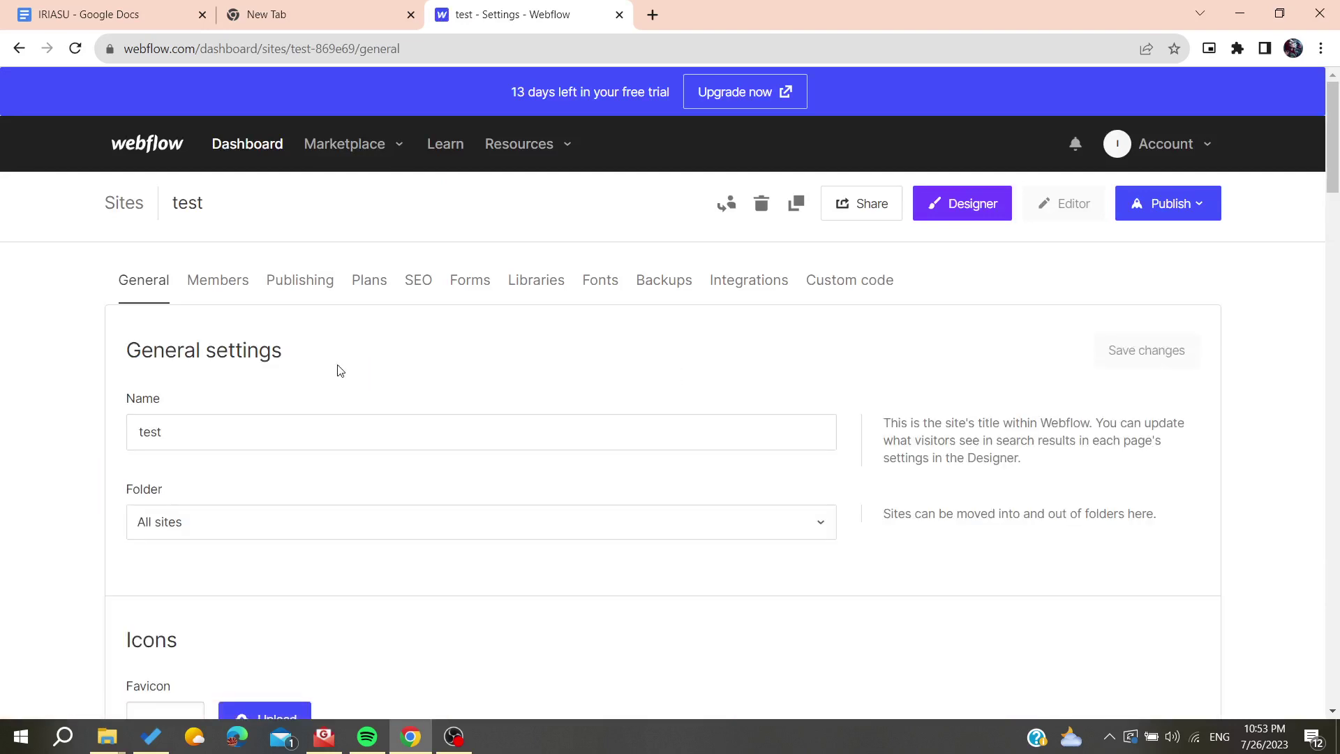
{"action": "left_click", "coordinate": [122, 219]}
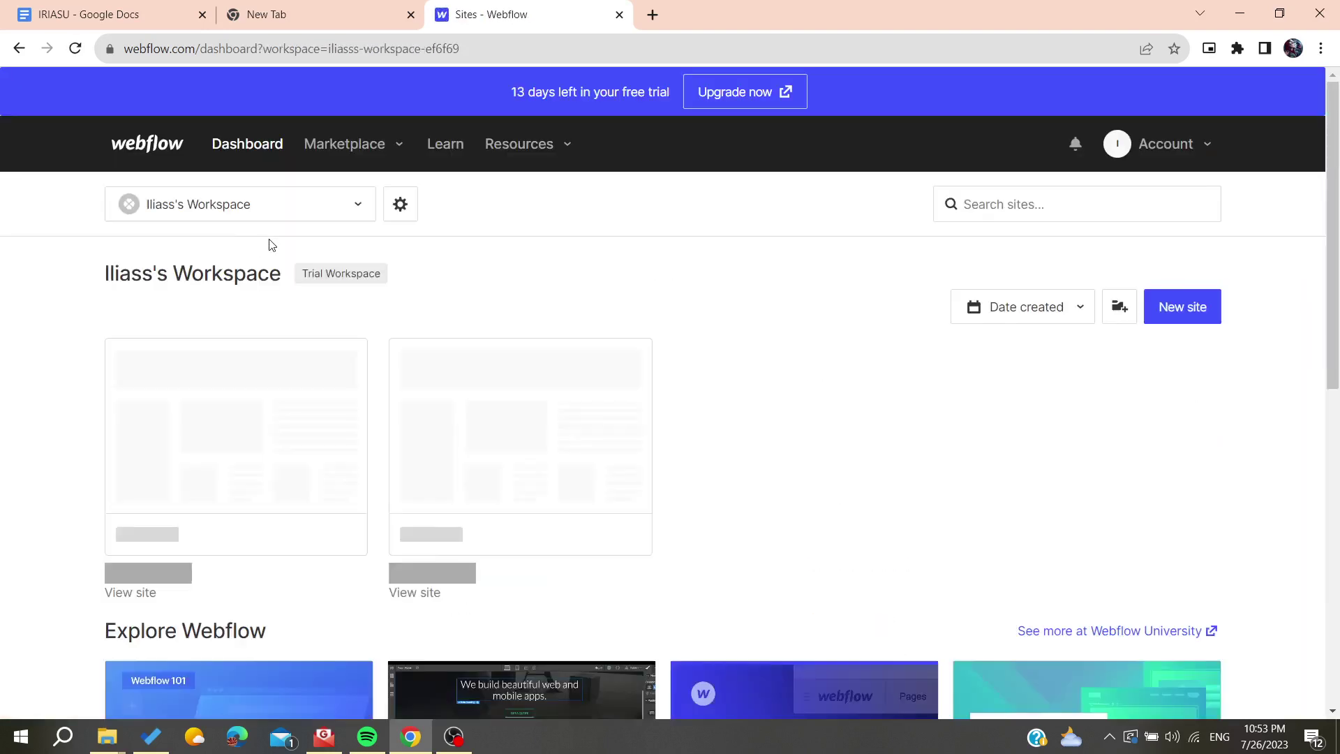
Step: Open test in the Designer, scroll through the Home page, and select Hero in the Navigator
{"action": "left_click", "coordinate": [211, 427]}
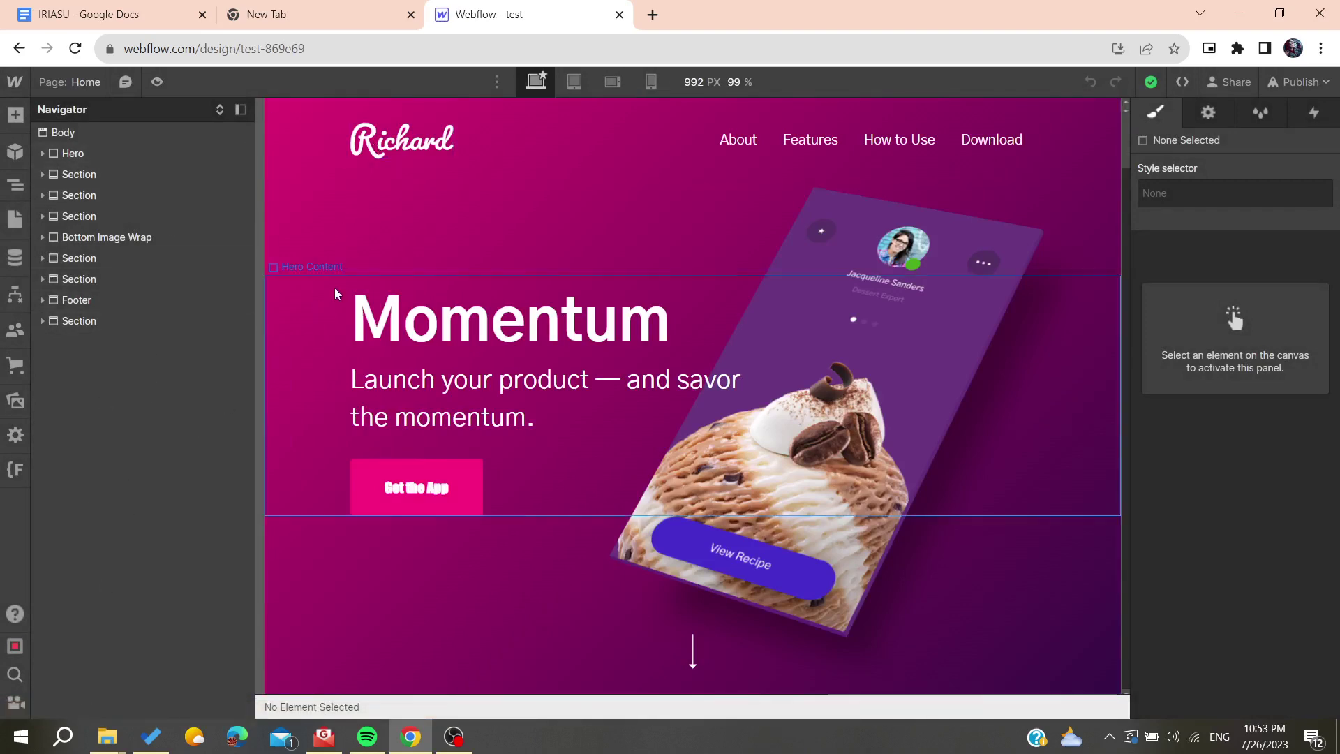
{"action": "scroll", "coordinate": [336, 294], "scroll_direction": "down", "scroll_amount": 5}
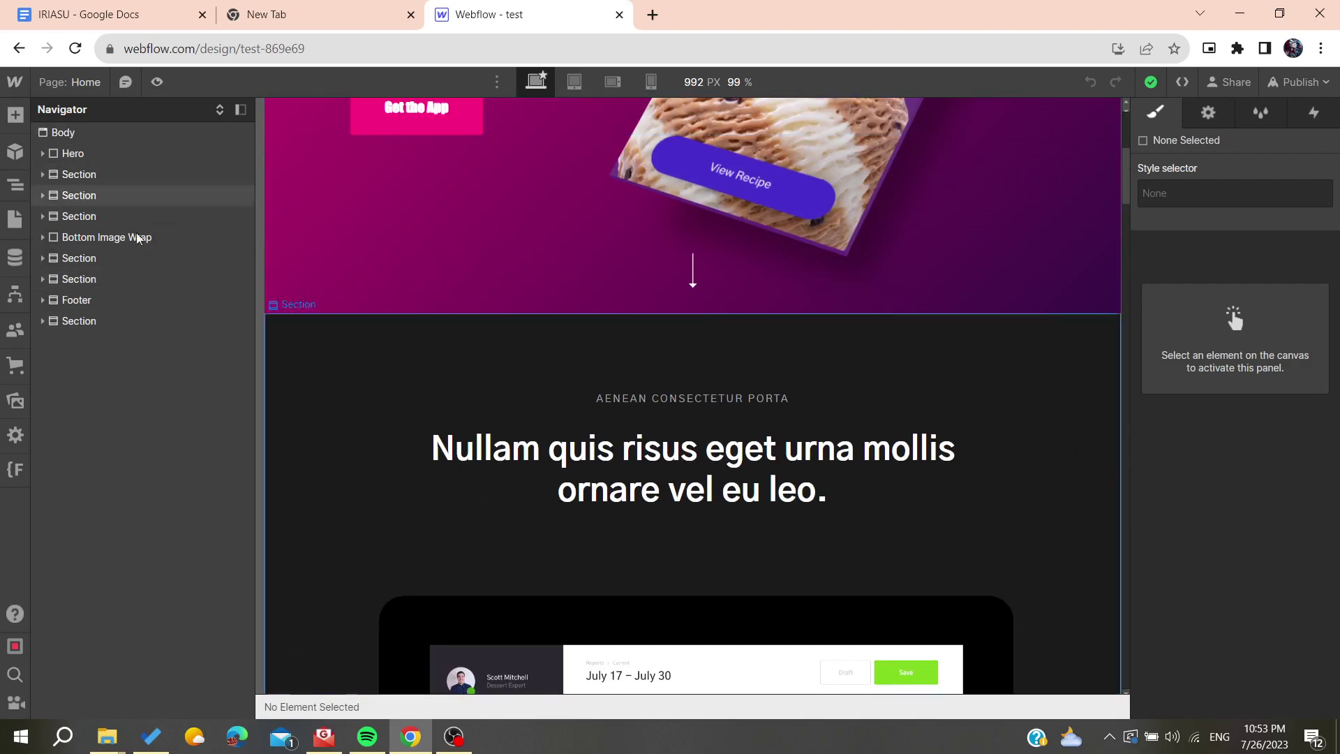
{"action": "scroll", "coordinate": [306, 292], "scroll_direction": "down", "scroll_amount": 4}
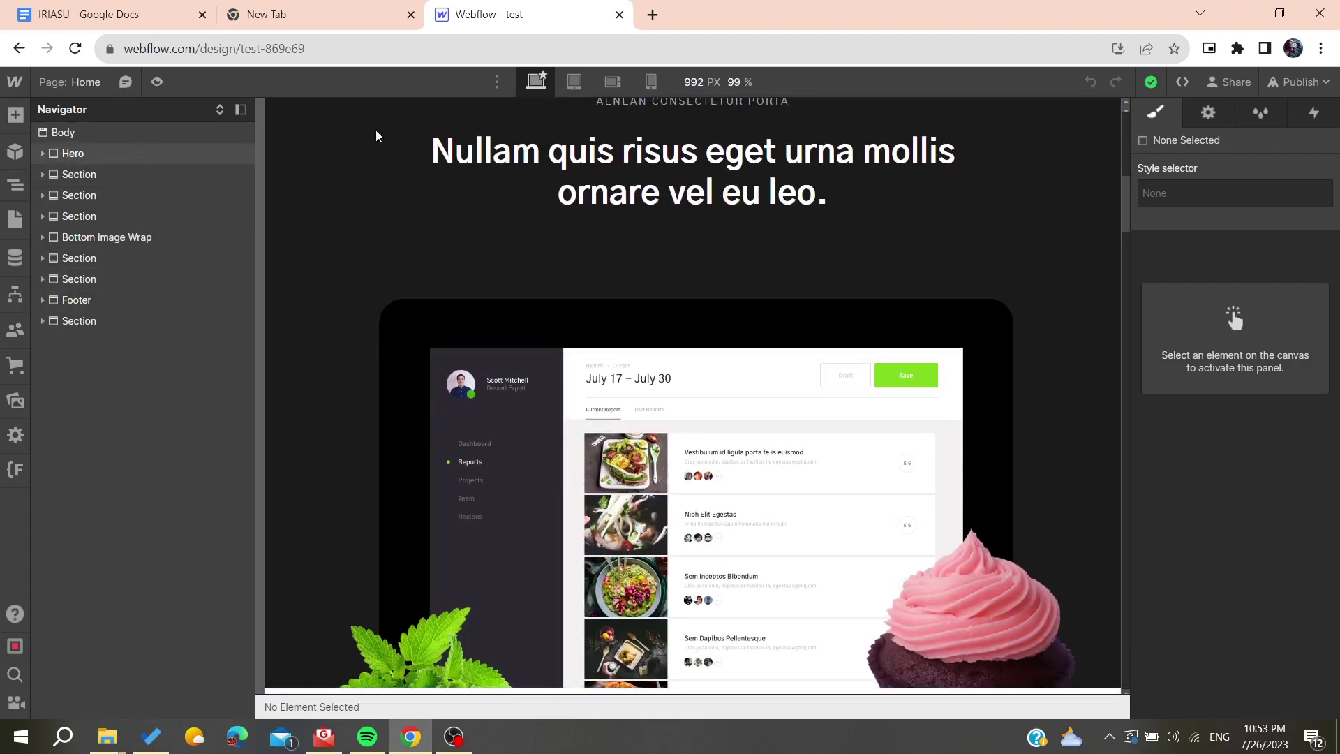
{"action": "left_click", "coordinate": [73, 153]}
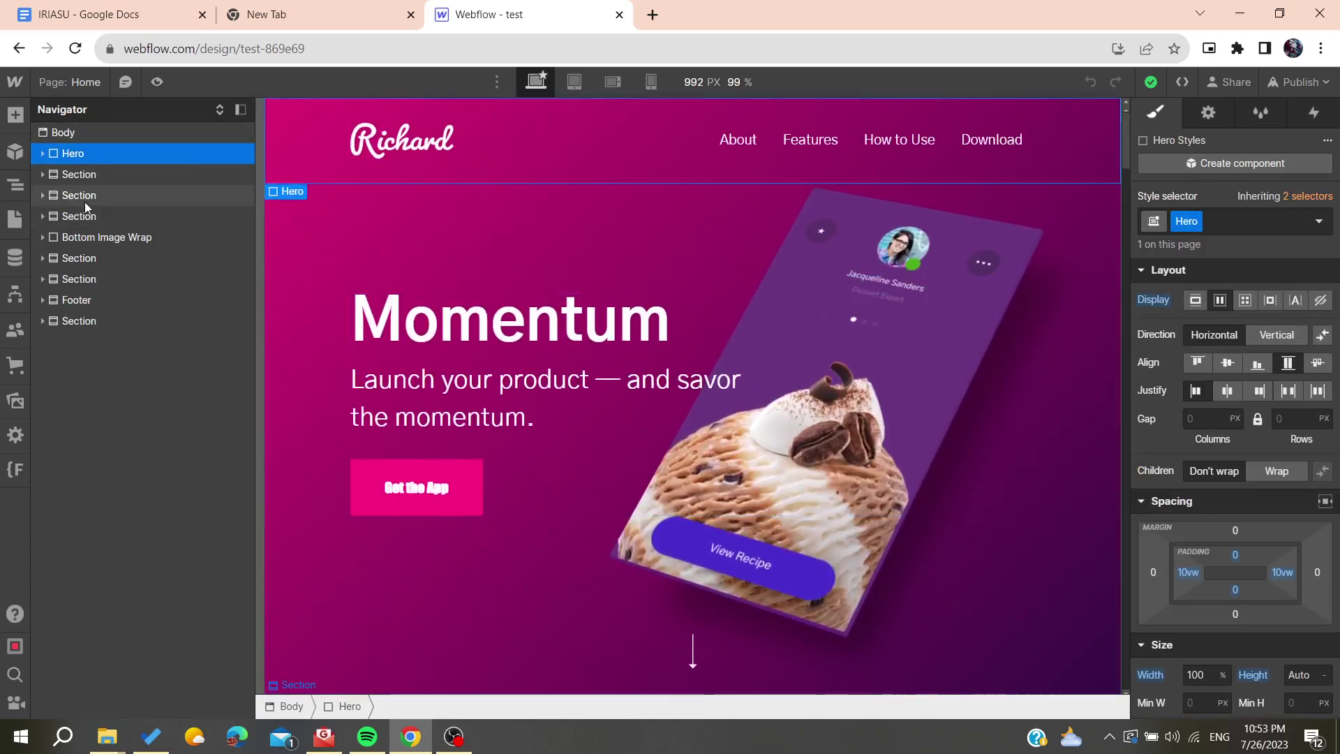
Step: Show the Components panel and select the hero's Get the App button on the canvas
{"action": "left_click", "coordinate": [12, 159]}
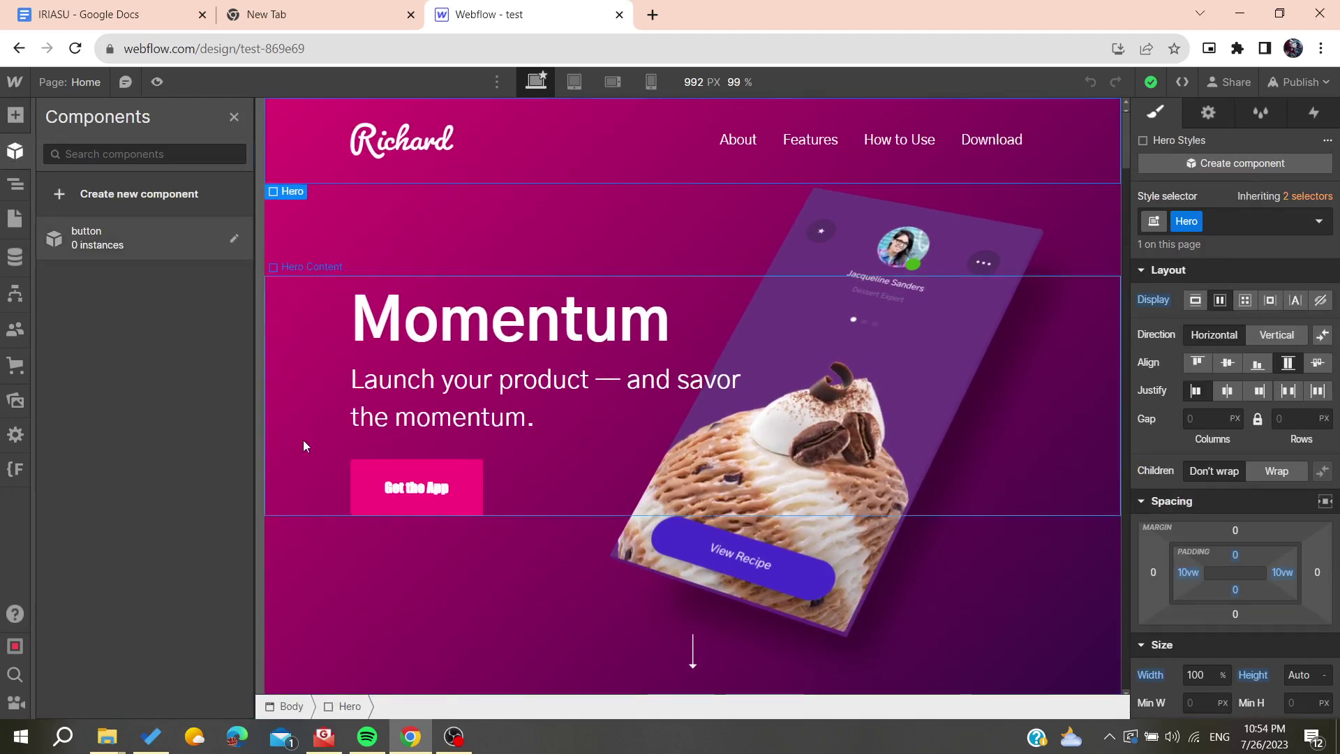
{"action": "scroll", "coordinate": [303, 440], "scroll_direction": "down", "scroll_amount": 5}
{"action": "scroll", "coordinate": [303, 440], "scroll_direction": "up", "scroll_amount": 3}
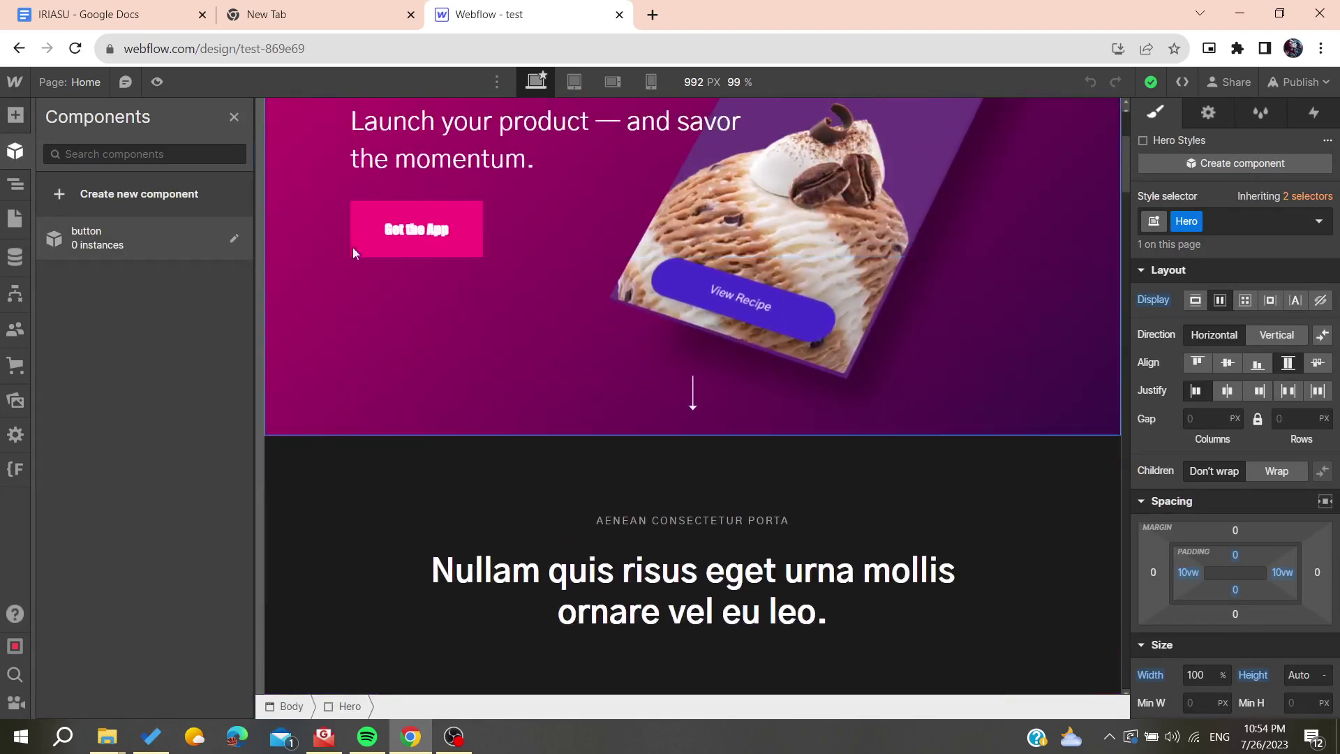
{"action": "key", "text": "z"}
{"action": "left_click", "coordinate": [400, 208]}
{"action": "scroll", "coordinate": [353, 292], "scroll_direction": "down", "scroll_amount": 10}
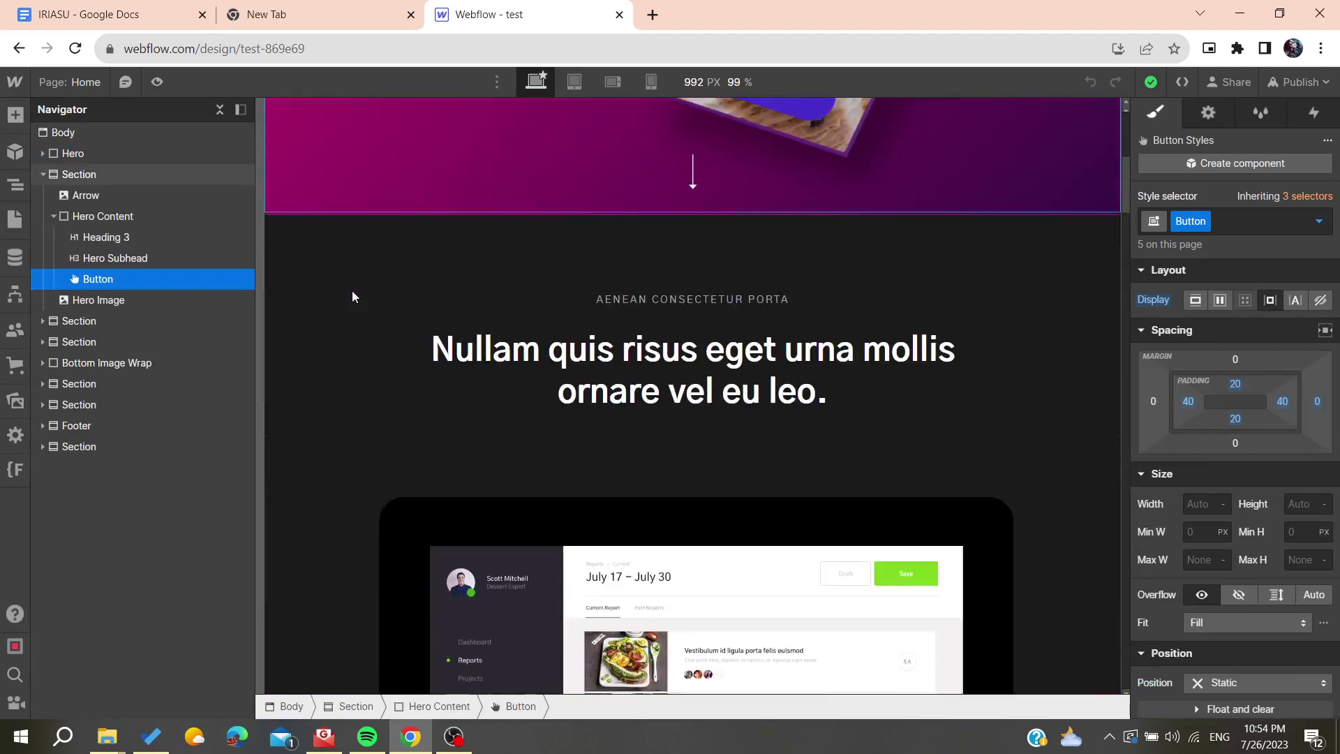
{"action": "scroll", "coordinate": [352, 292], "scroll_direction": "down", "scroll_amount": 6}
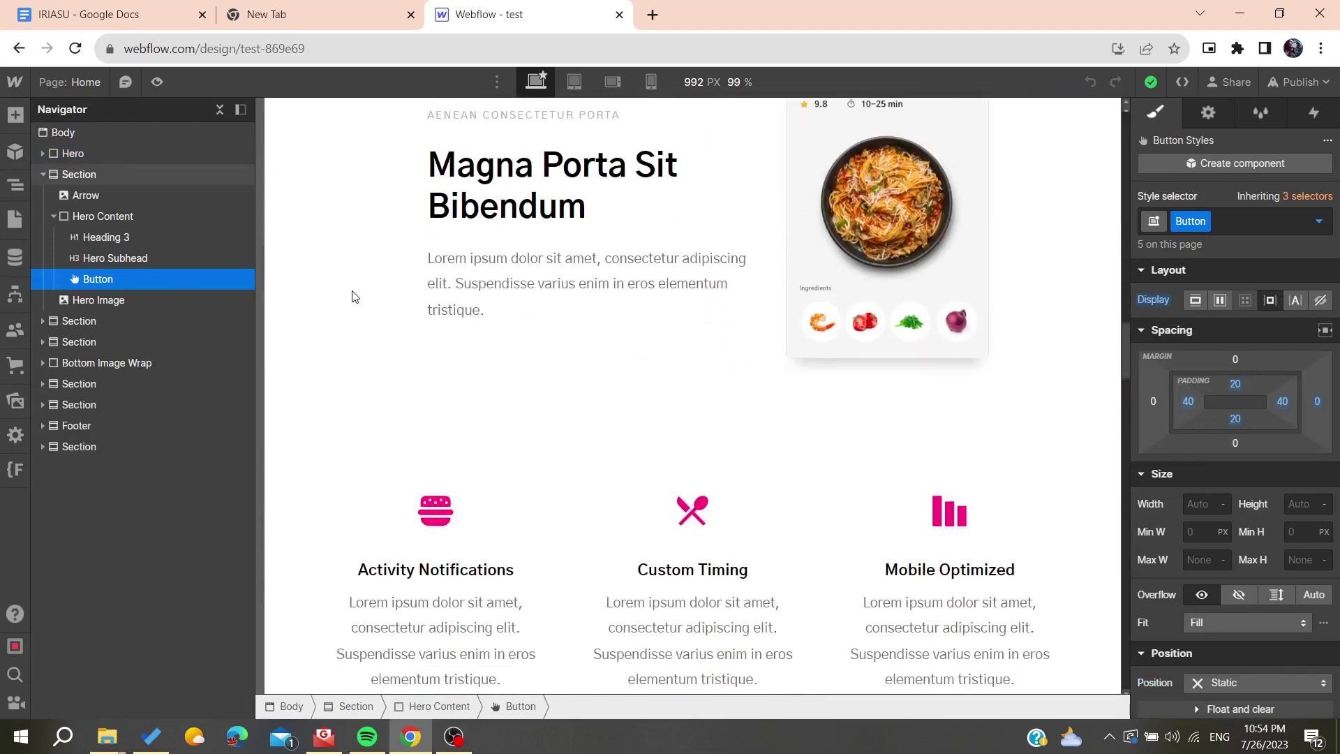
{"action": "scroll", "coordinate": [313, 294], "scroll_direction": "up", "scroll_amount": 4}
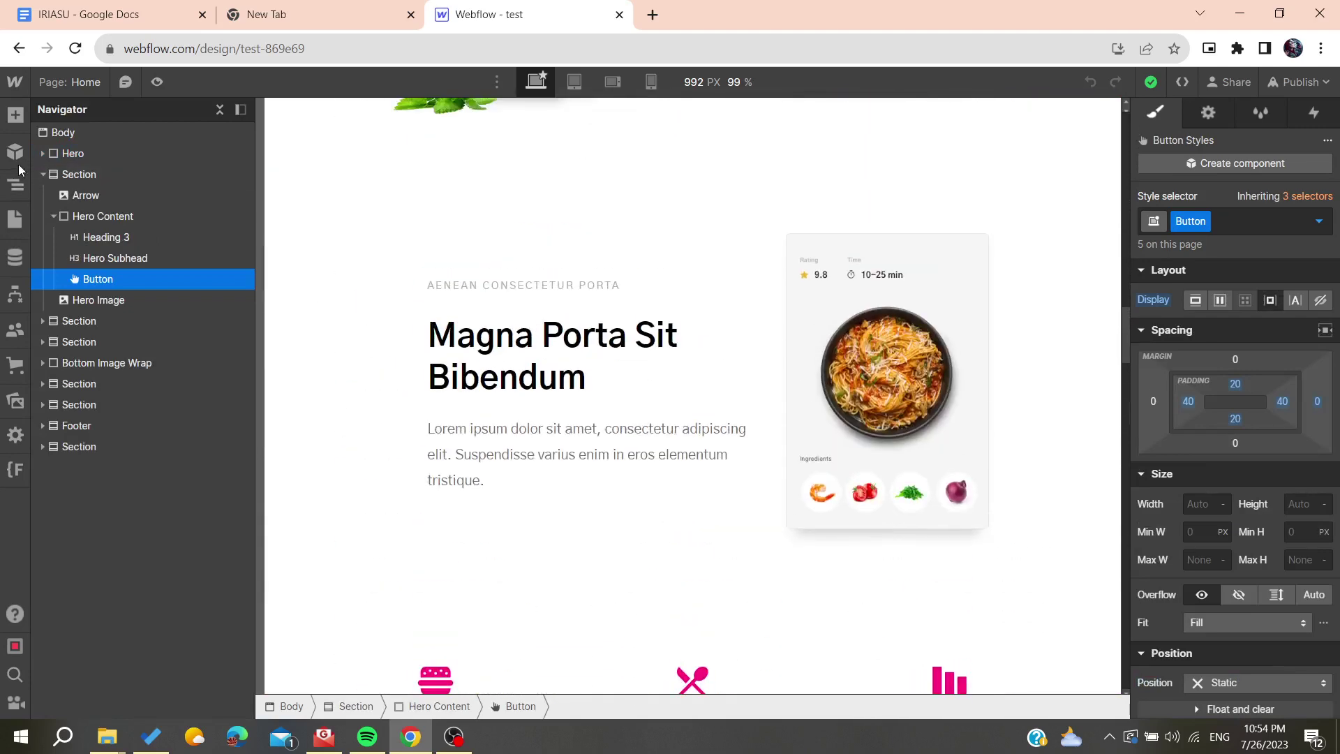
Step: Cycle through the Components and Add panels, ending on the Navigator's element tree
{"action": "left_click", "coordinate": [15, 151]}
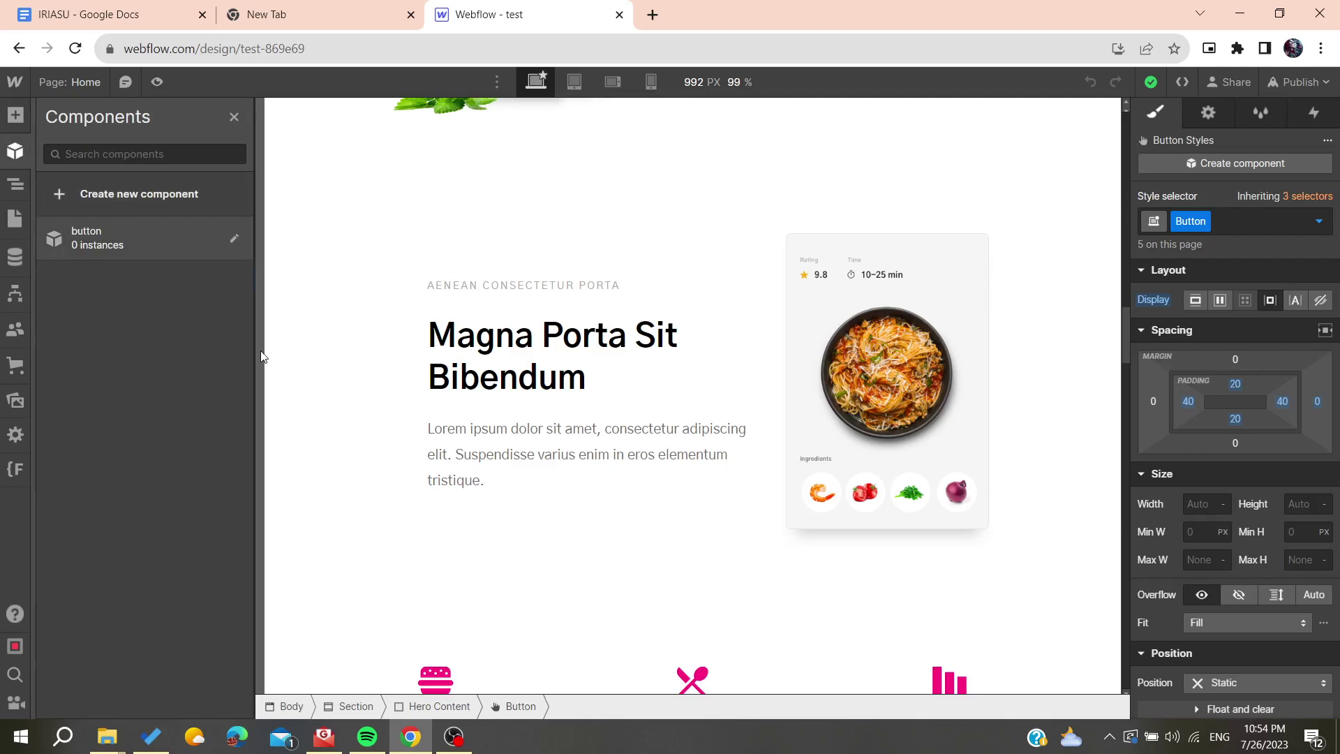
{"action": "scroll", "coordinate": [434, 291], "scroll_direction": "up", "scroll_amount": 8}
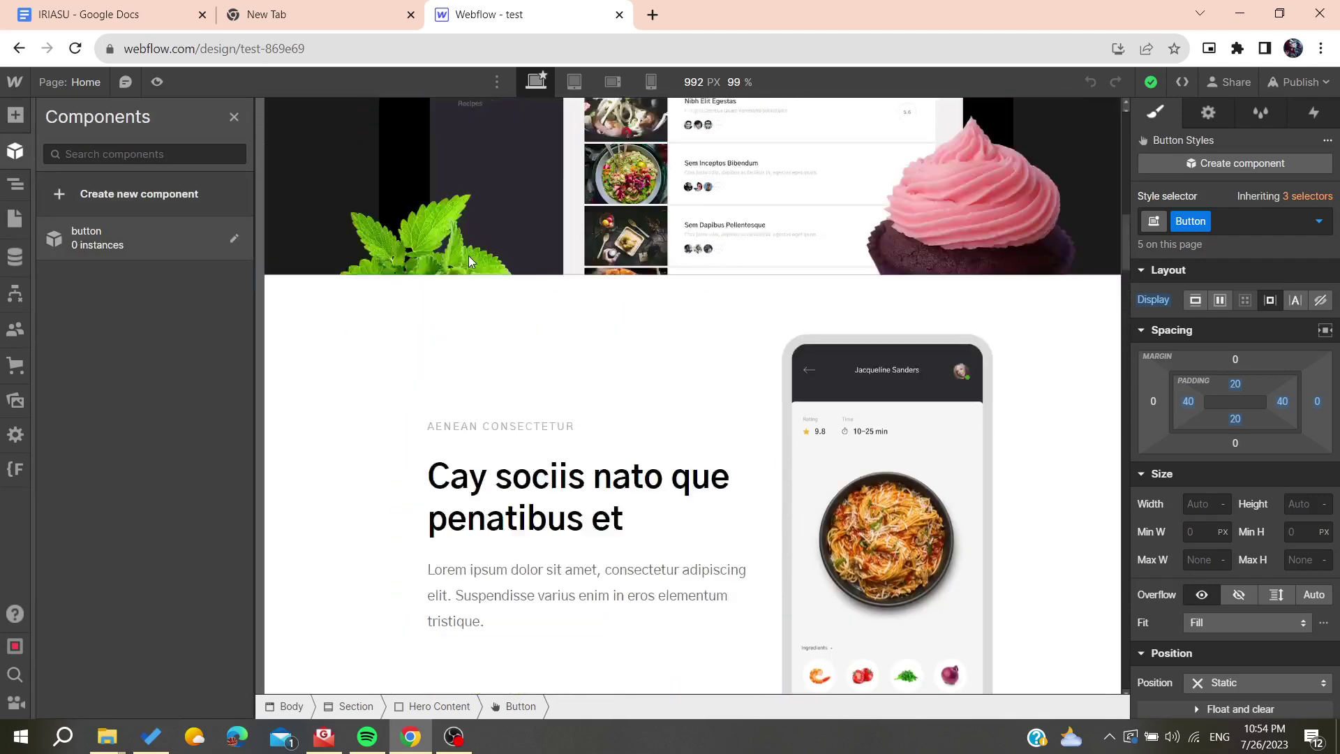
{"action": "scroll", "coordinate": [469, 262], "scroll_direction": "up", "scroll_amount": 4}
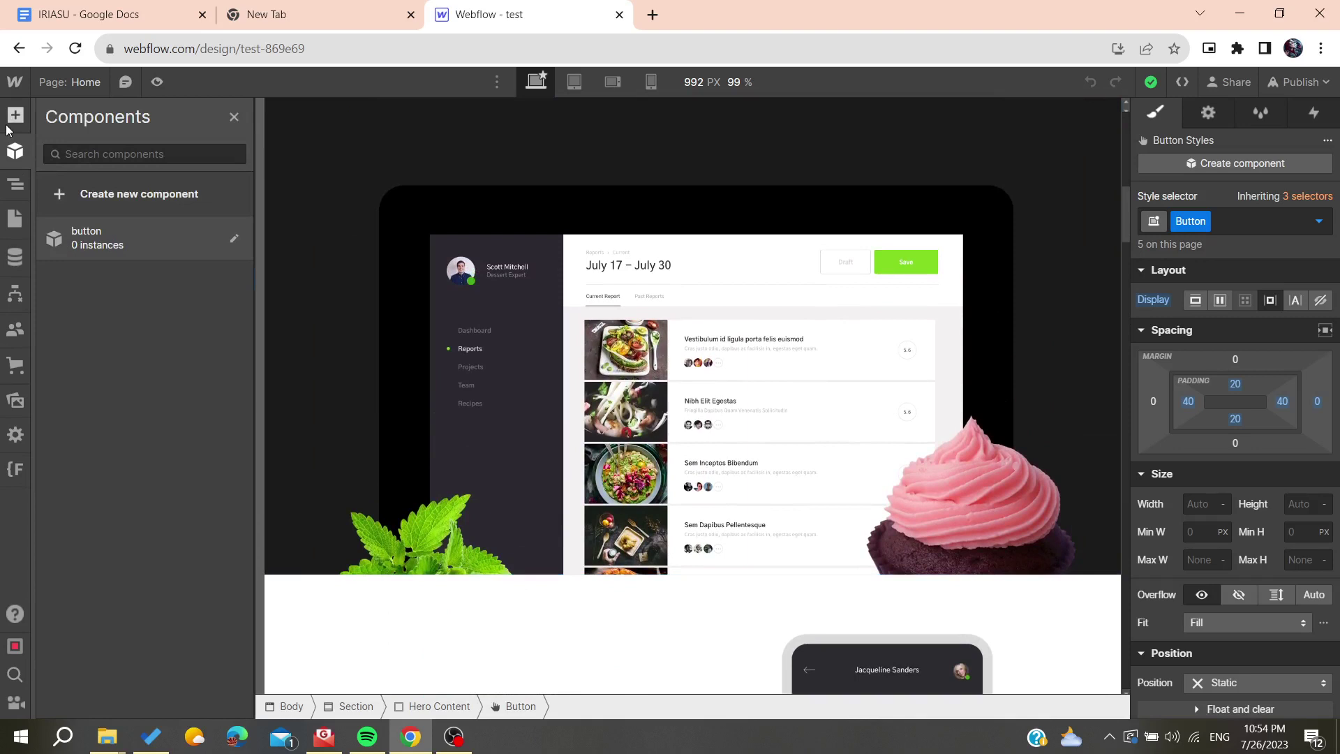
{"action": "left_click", "coordinate": [9, 125]}
{"action": "left_click", "coordinate": [4, 186]}
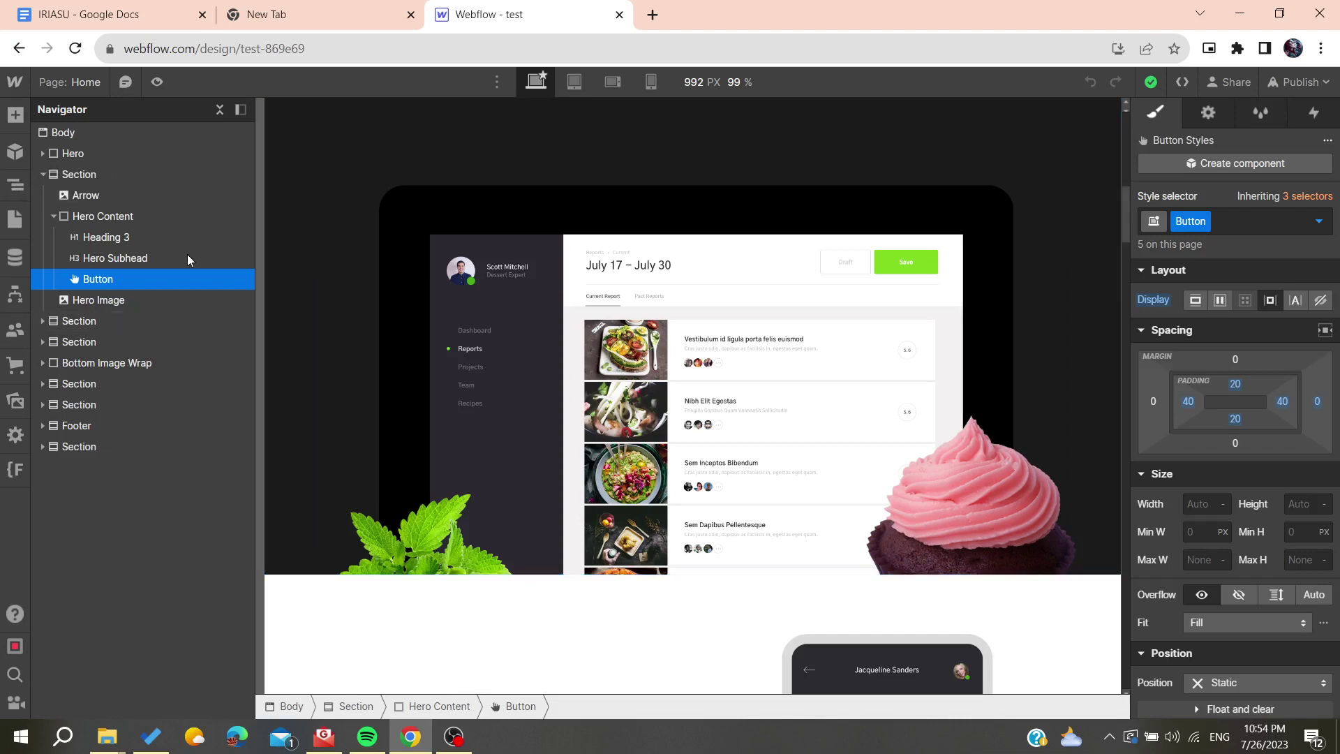
{"action": "left_click", "coordinate": [15, 116]}
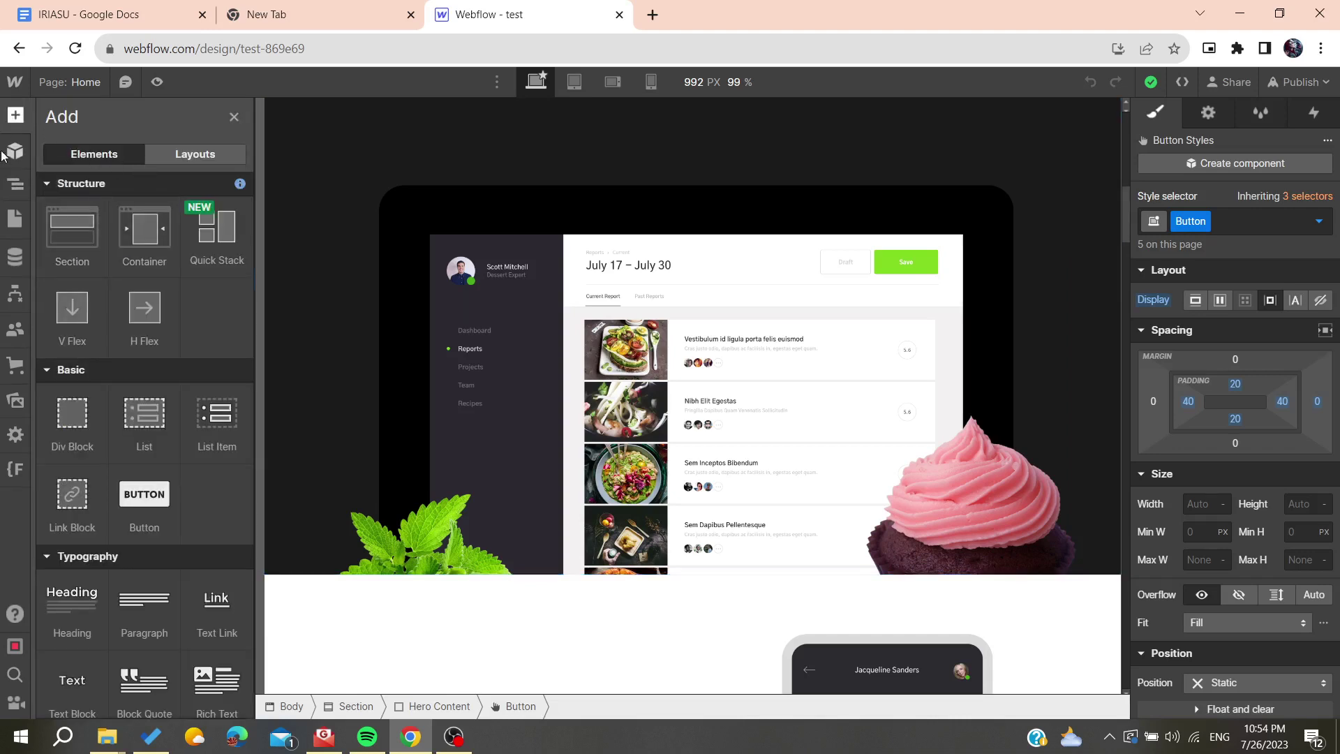
{"action": "scroll", "coordinate": [75, 304], "scroll_direction": "down", "scroll_amount": 4}
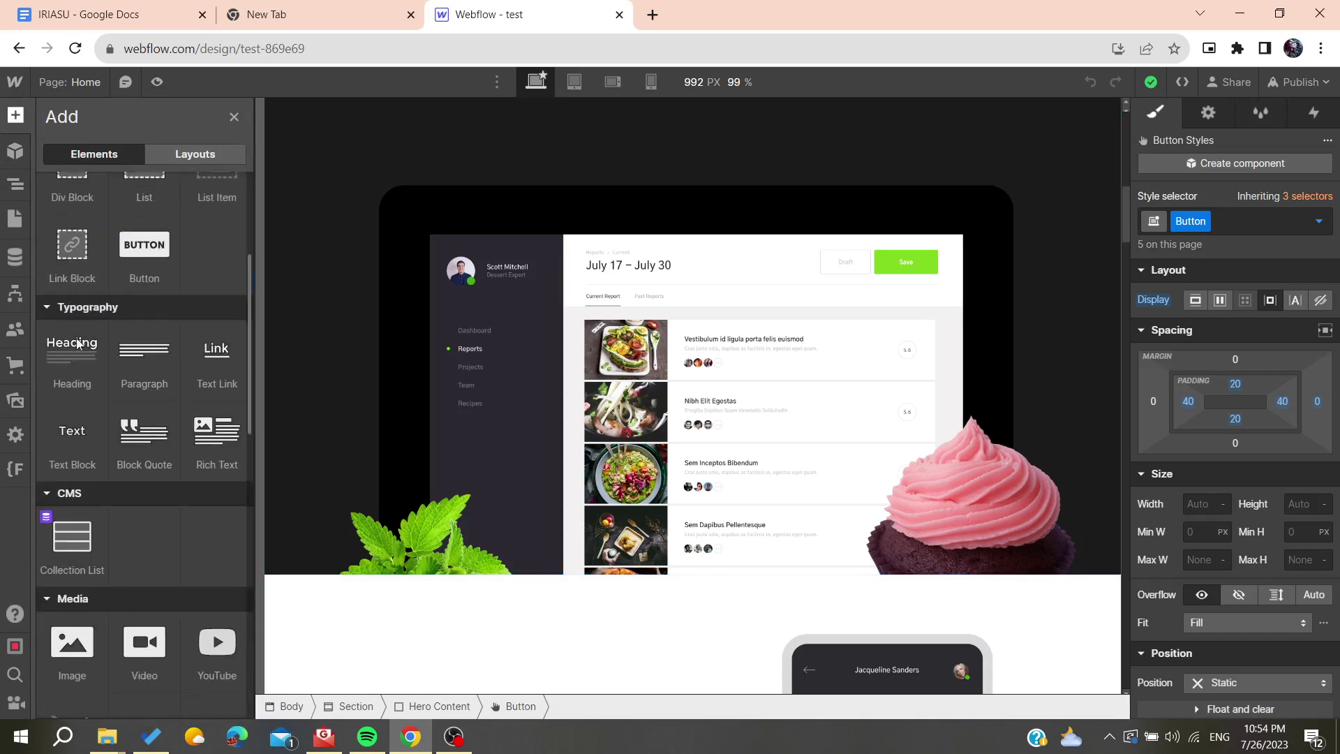
{"action": "scroll", "coordinate": [76, 406], "scroll_direction": "down", "scroll_amount": 4}
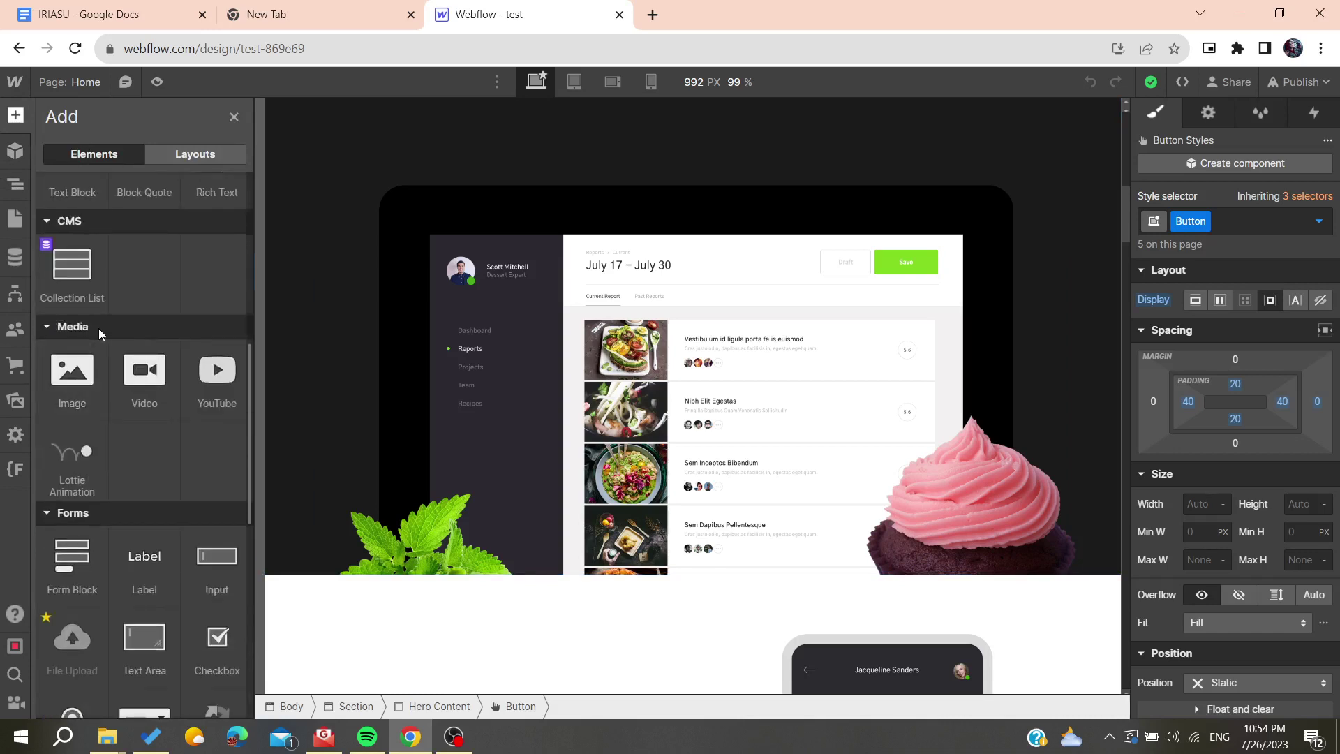
{"action": "scroll", "coordinate": [91, 368], "scroll_direction": "up", "scroll_amount": 4}
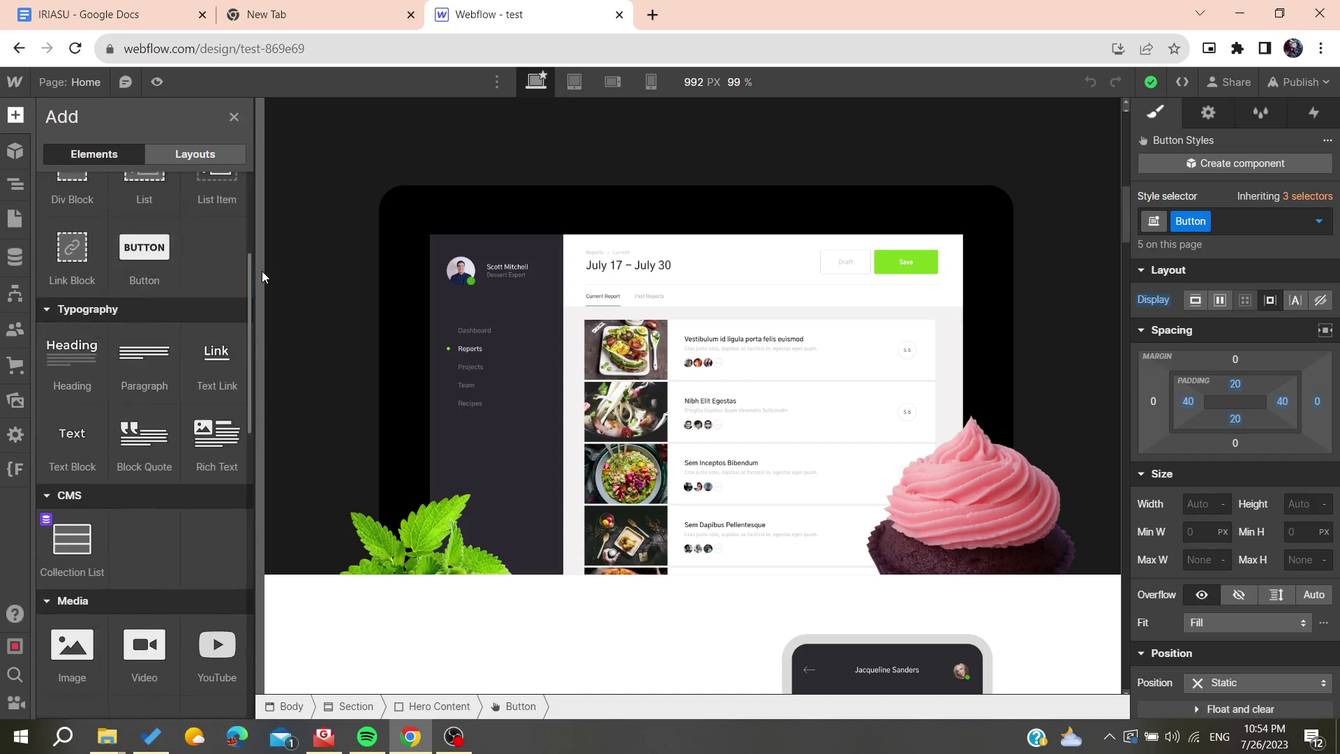
{"action": "left_click", "coordinate": [239, 124]}
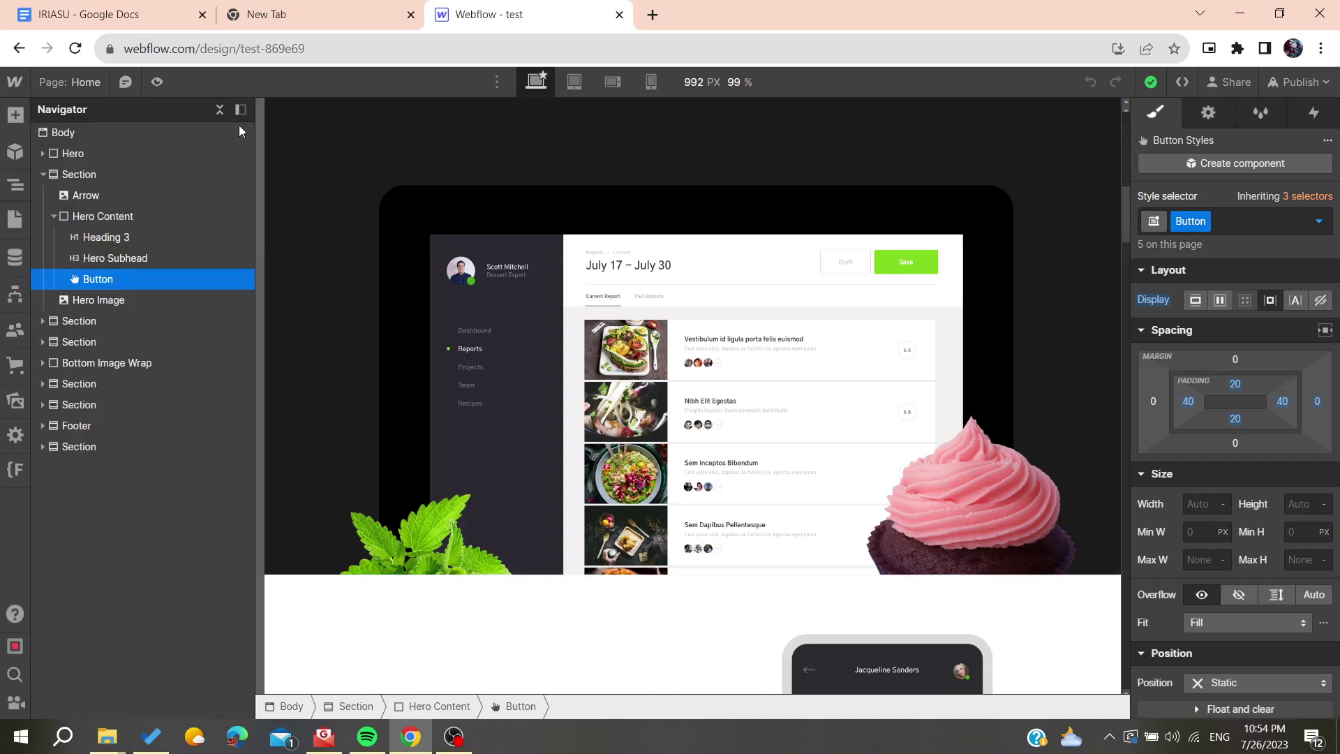
{"action": "scroll", "coordinate": [470, 224], "scroll_direction": "up", "scroll_amount": 10}
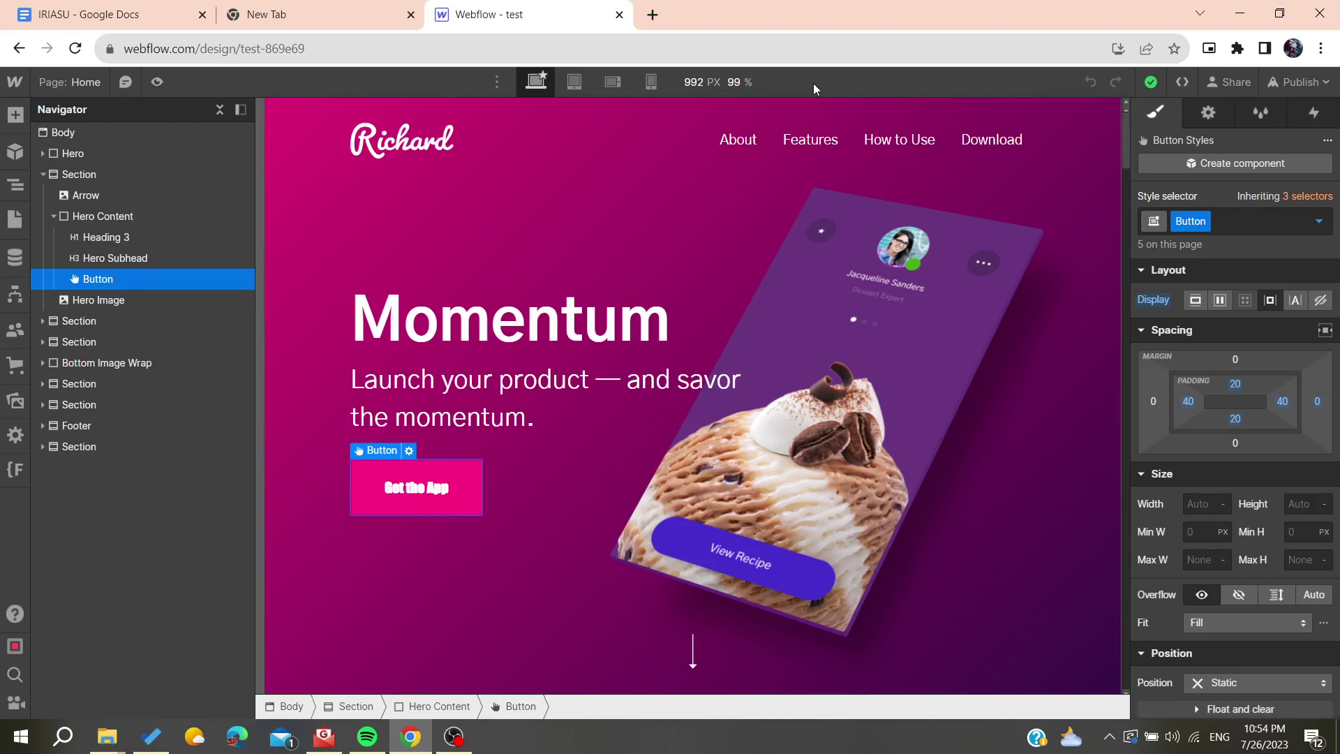
Step: Publish the site to the checked test-869e69.webflow.io staging domain only
{"action": "left_click", "coordinate": [1287, 81]}
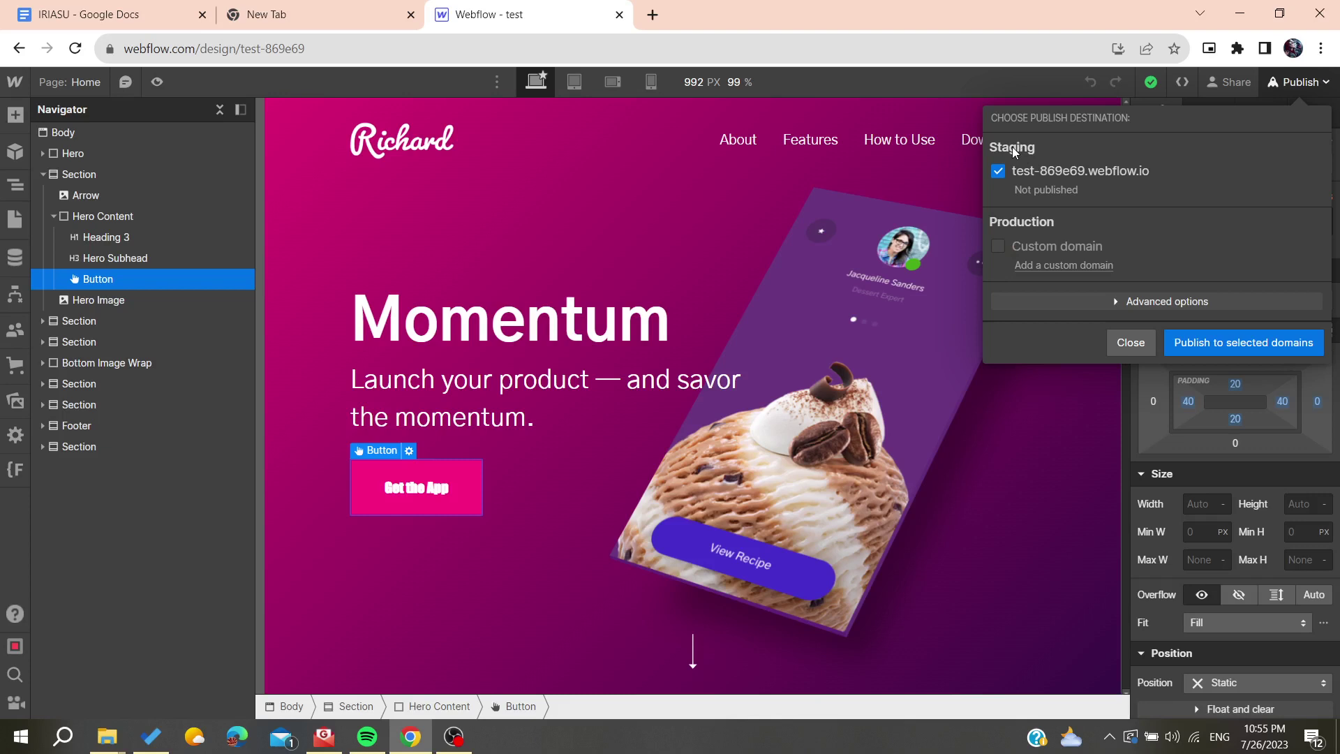
{"action": "left_click", "coordinate": [1191, 347]}
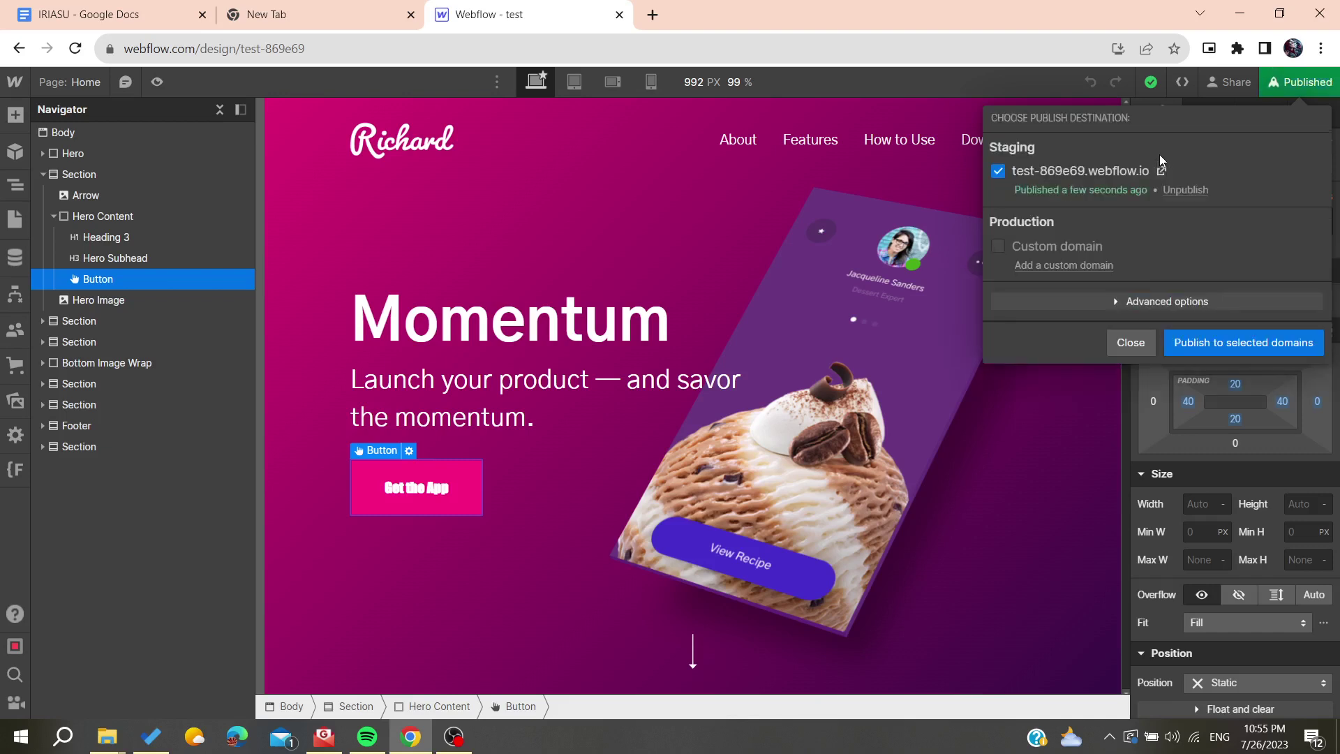
Step: Open the live test-869e69.webflow.io site in its own tab, closing a duplicate editor tab
{"action": "middle_click", "coordinate": [1181, 191]}
{"action": "left_click", "coordinate": [667, 6]}
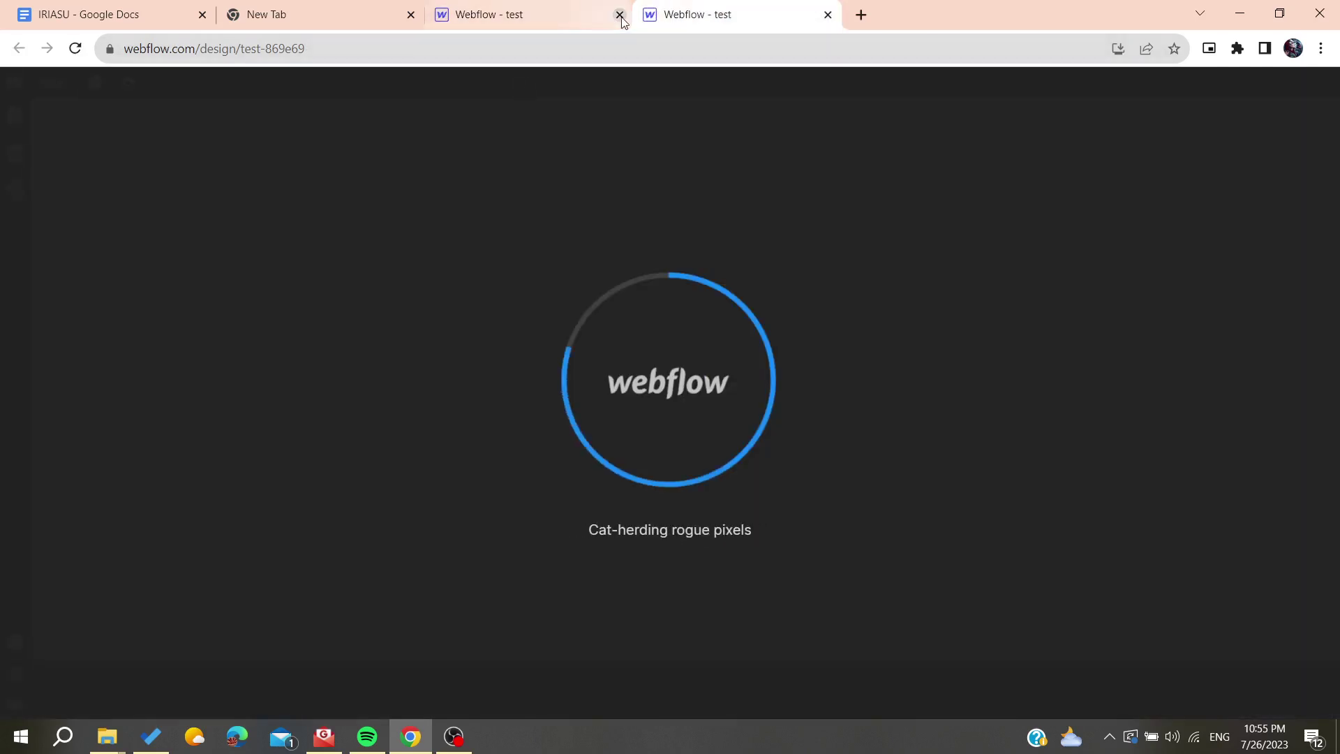
{"action": "middle_click", "coordinate": [677, 15]}
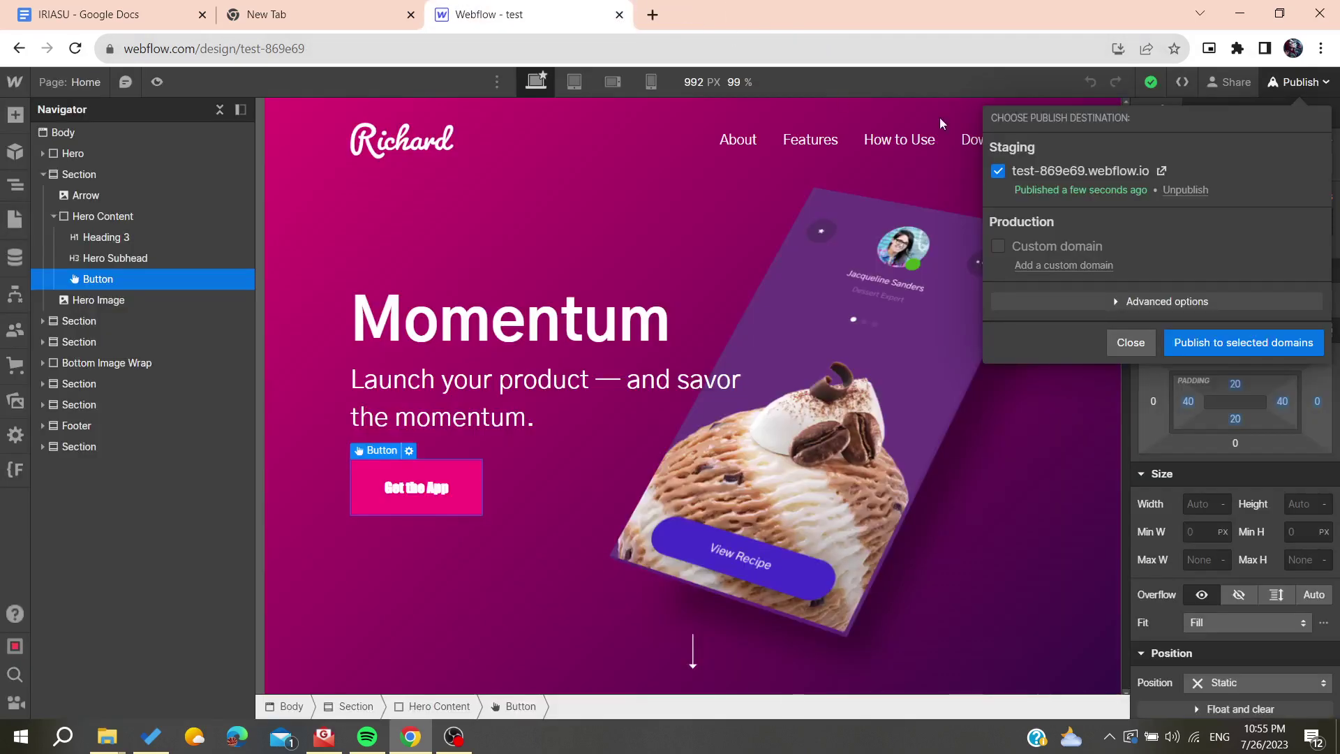
{"action": "middle_click", "coordinate": [1162, 171]}
{"action": "left_click", "coordinate": [754, 7]}
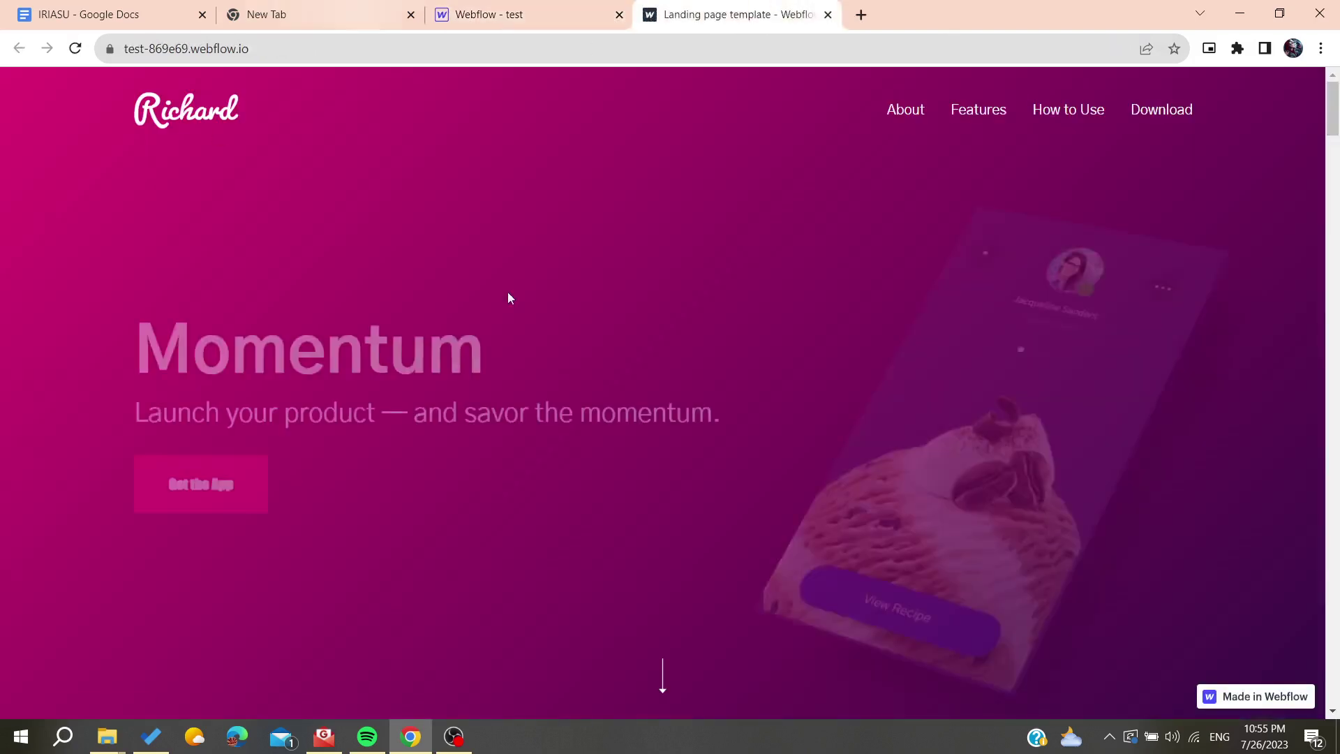
Step: Scroll the live staging site down to its footer, then return to the Designer tab
{"action": "scroll", "coordinate": [299, 384], "scroll_direction": "down", "scroll_amount": 5}
{"action": "scroll", "coordinate": [299, 384], "scroll_direction": "up", "scroll_amount": 5}
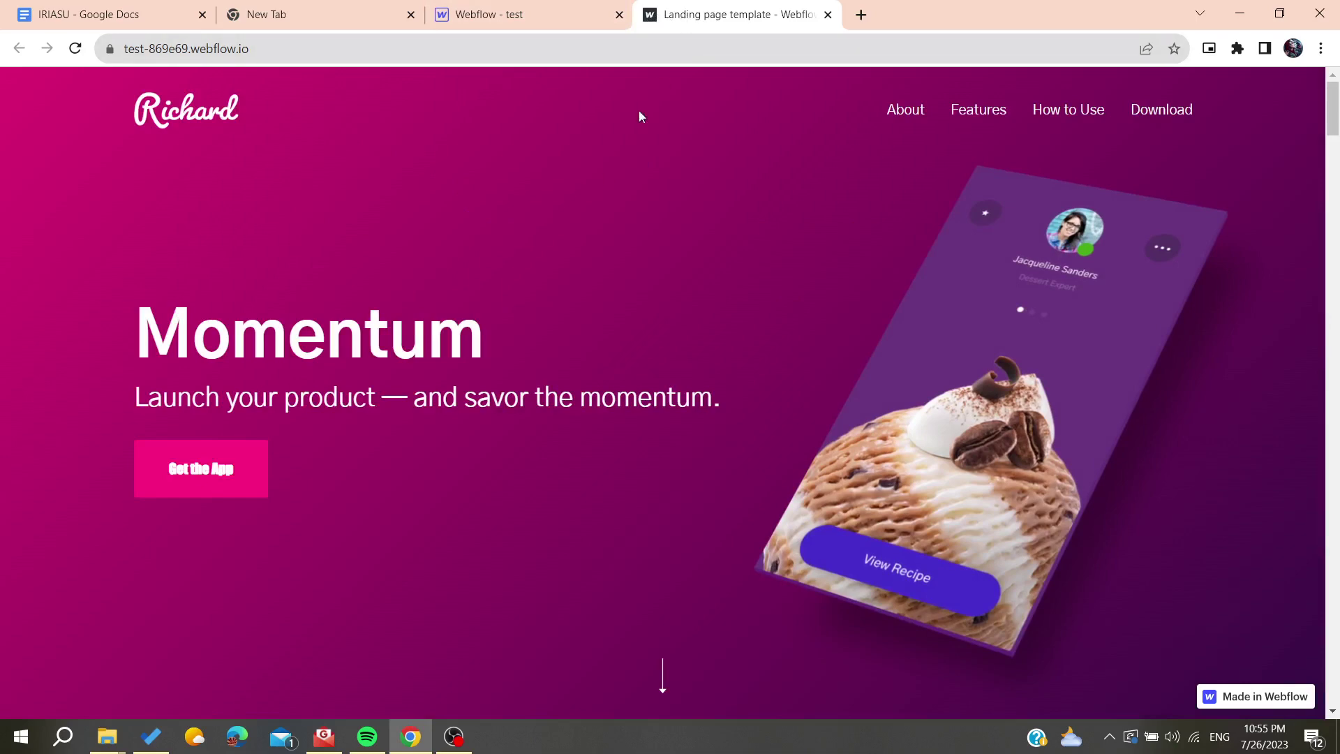
{"action": "scroll", "coordinate": [605, 179], "scroll_direction": "down", "scroll_amount": 3}
{"action": "scroll", "coordinate": [604, 179], "scroll_direction": "down", "scroll_amount": 5}
{"action": "scroll", "coordinate": [604, 179], "scroll_direction": "up", "scroll_amount": 8}
{"action": "scroll", "coordinate": [605, 179], "scroll_direction": "down", "scroll_amount": 15}
{"action": "scroll", "coordinate": [604, 179], "scroll_direction": "down", "scroll_amount": 15}
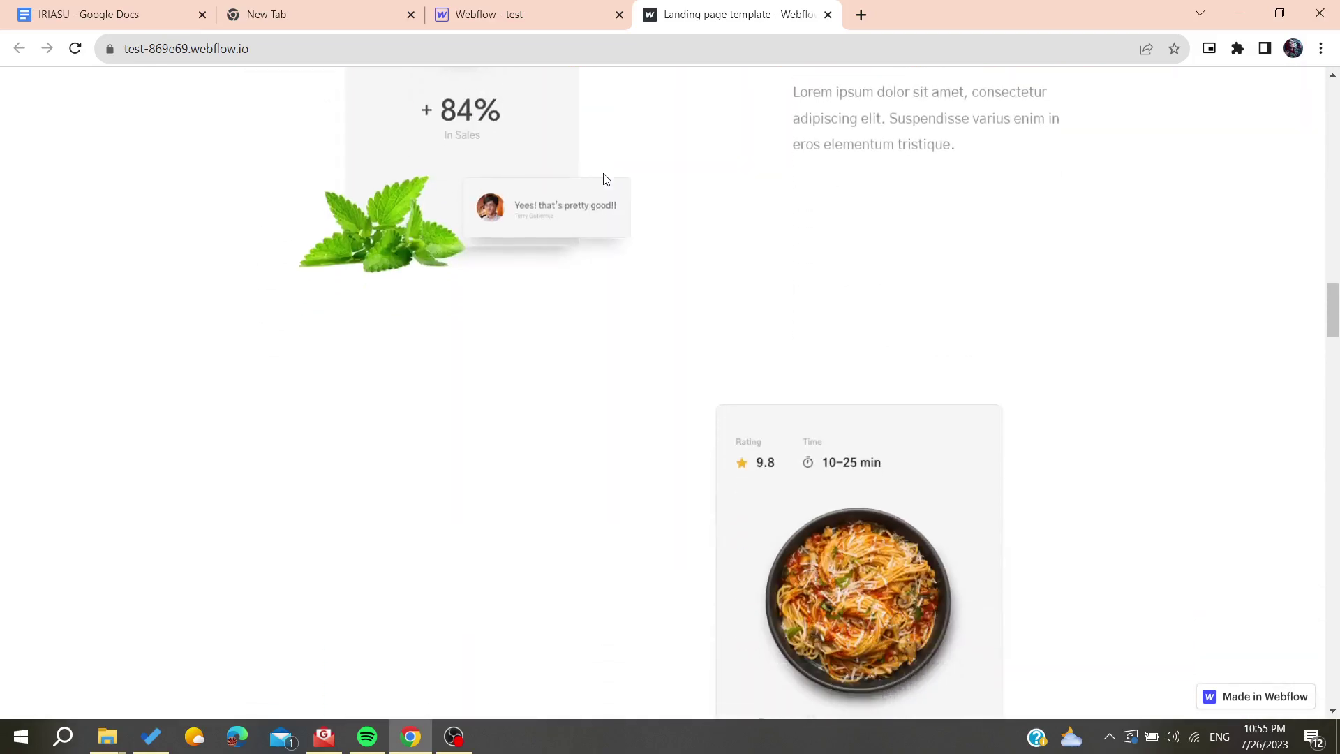
{"action": "scroll", "coordinate": [604, 180], "scroll_direction": "down", "scroll_amount": 15}
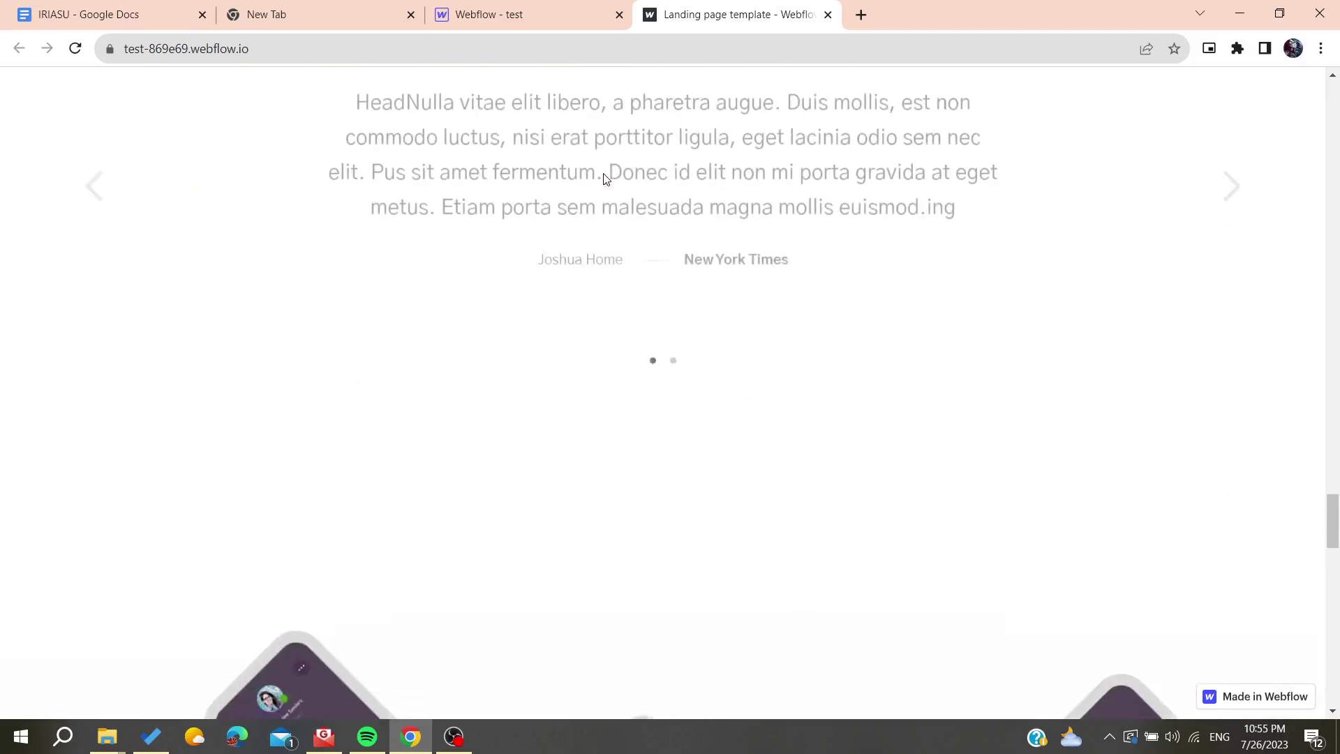
{"action": "scroll", "coordinate": [604, 173], "scroll_direction": "down", "scroll_amount": 10}
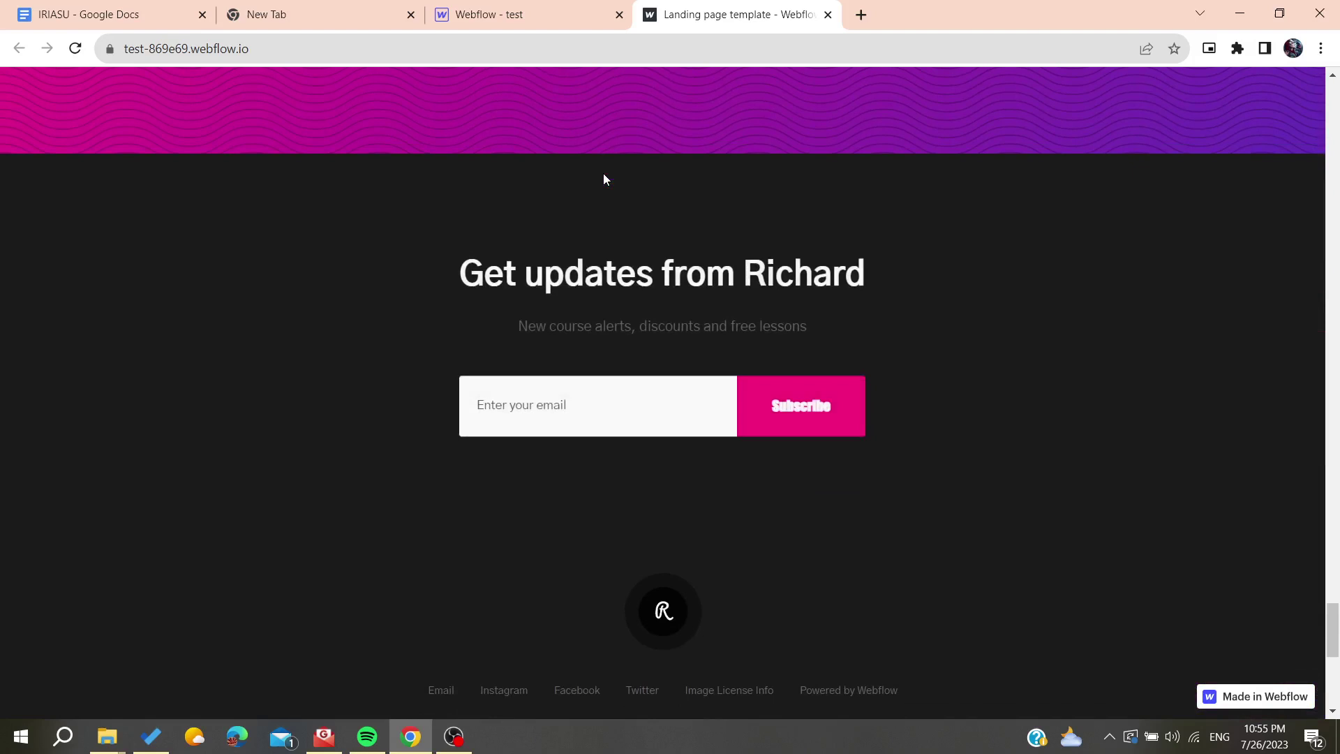
{"action": "left_click", "coordinate": [525, 5]}
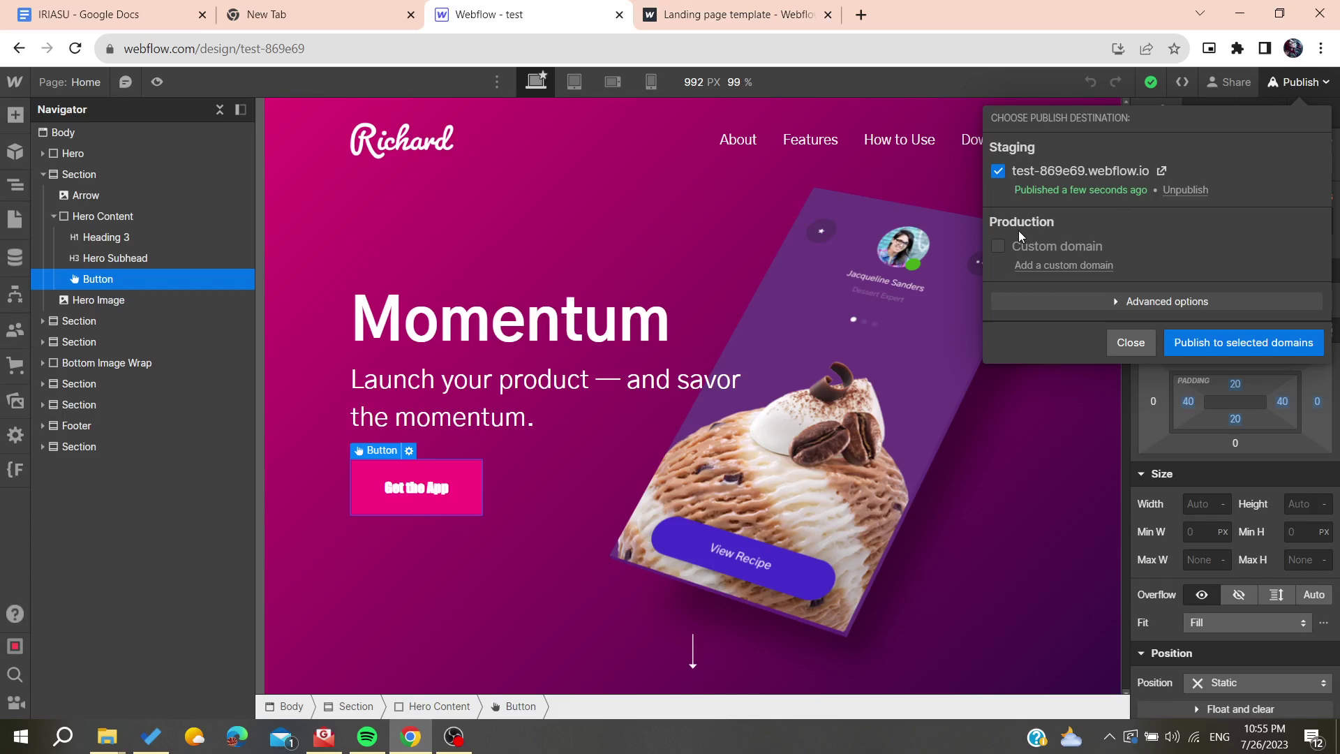
Step: Follow Add a custom domain under Production to open the site's Plans page in a new tab
{"action": "left_click", "coordinate": [1016, 266]}
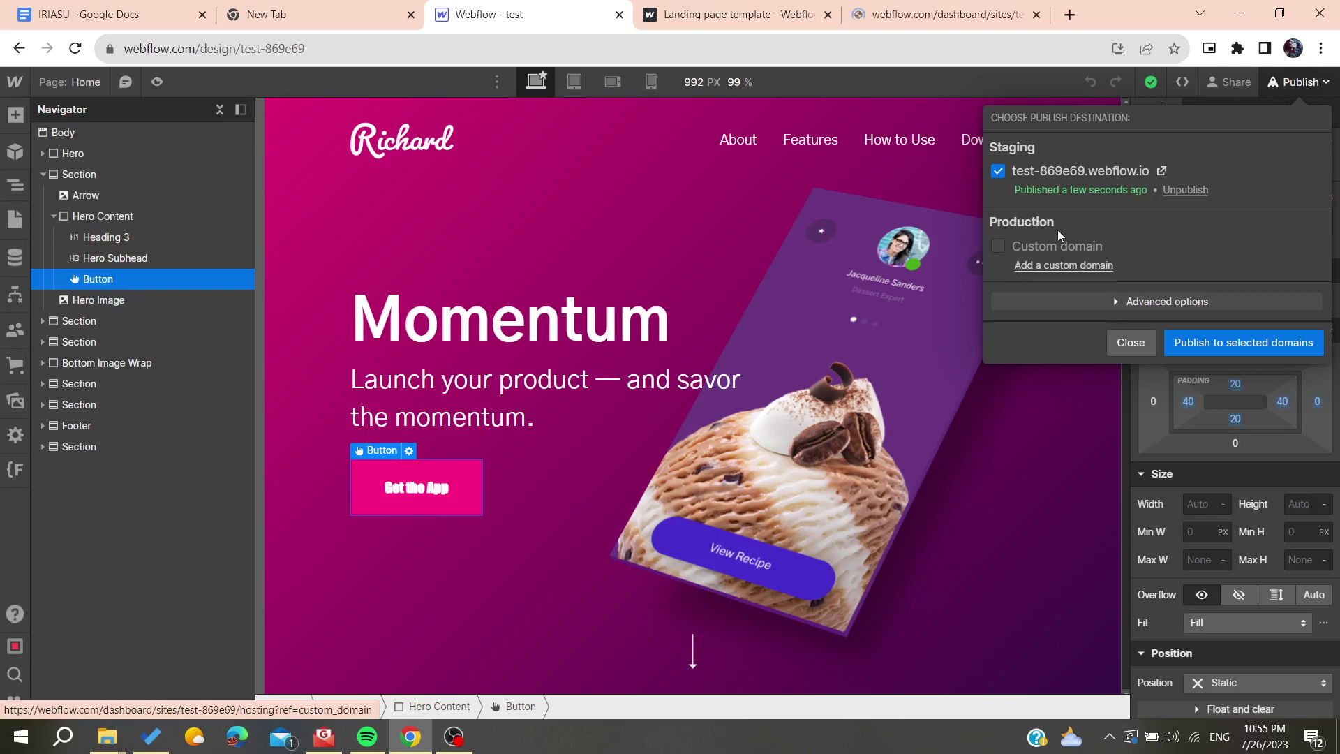
{"action": "left_click", "coordinate": [781, 14]}
Step: Review the Plans page, highlighting the Basic plan's price, custom domain and CMS details, then close it
{"action": "left_click", "coordinate": [863, 6]}
{"action": "scroll", "coordinate": [793, 138], "scroll_direction": "down", "scroll_amount": 2}
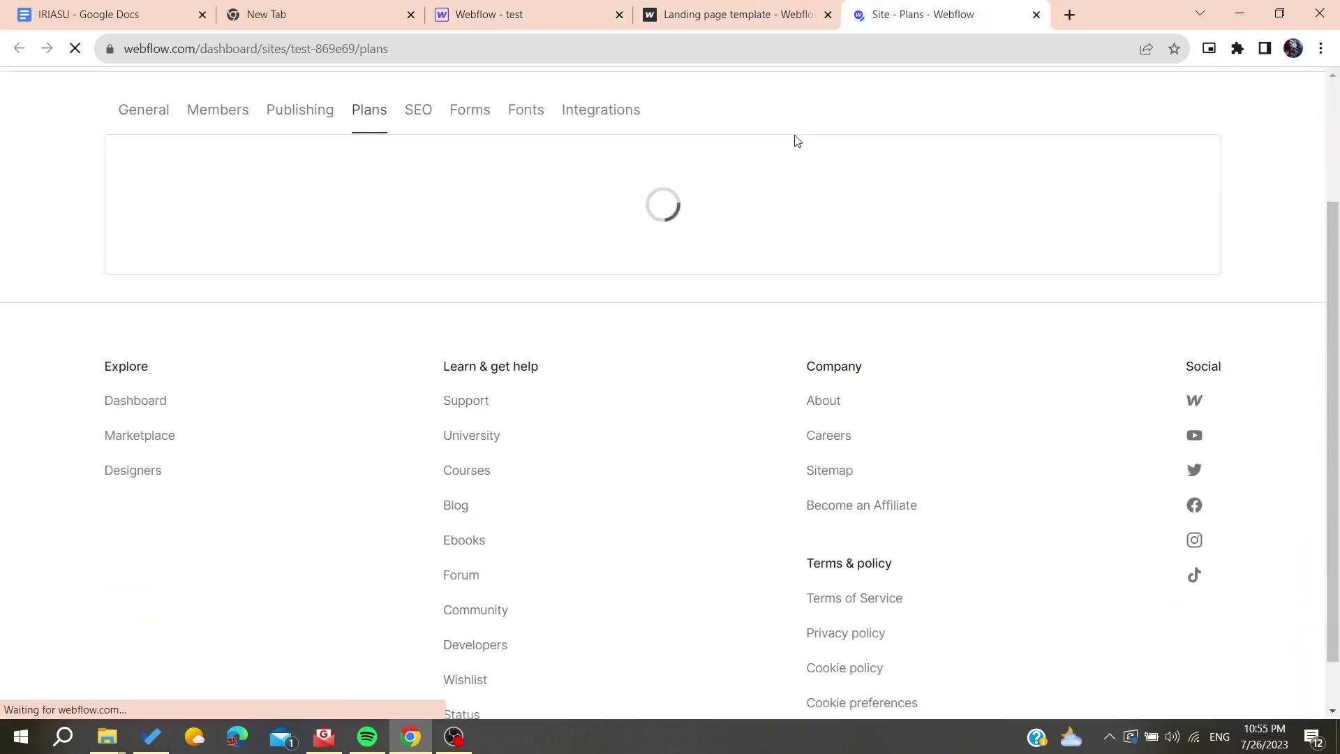
{"action": "scroll", "coordinate": [620, 191], "scroll_direction": "up", "scroll_amount": 1}
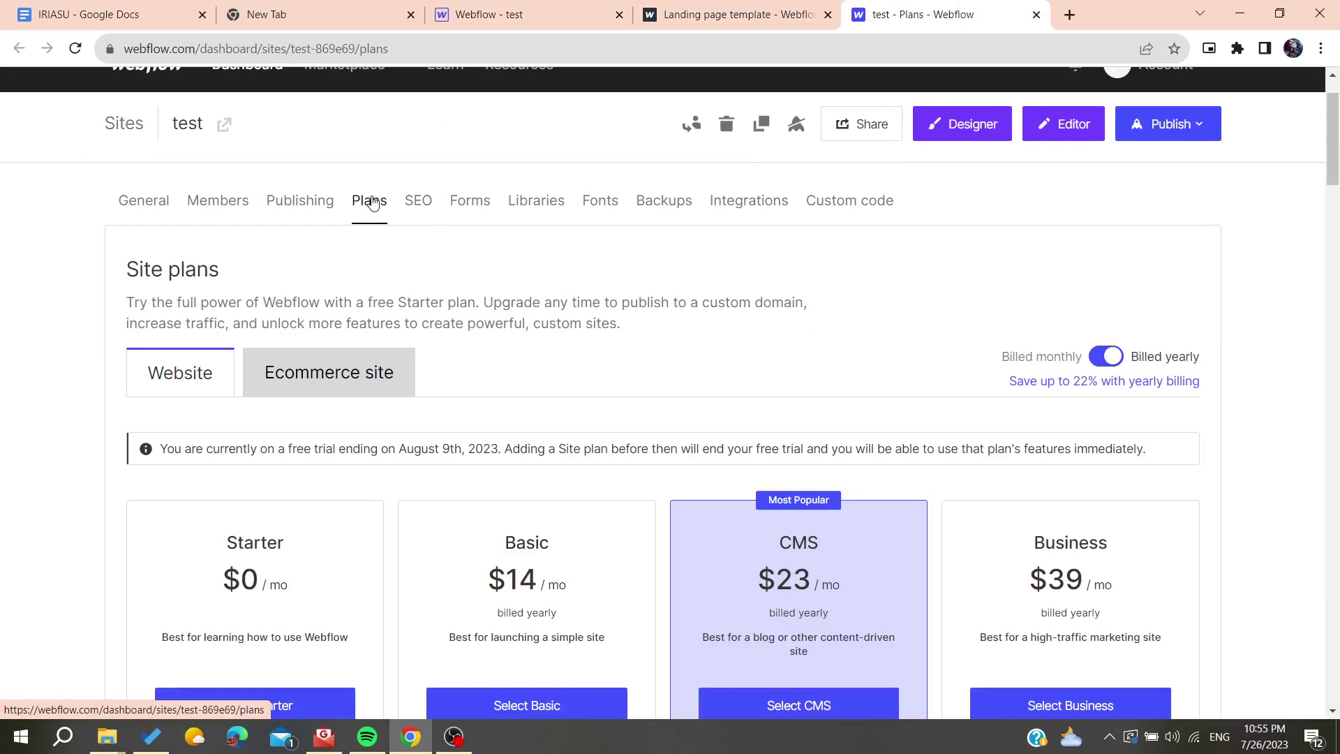
{"action": "scroll", "coordinate": [370, 217], "scroll_direction": "down", "scroll_amount": 2}
{"action": "scroll", "coordinate": [374, 223], "scroll_direction": "down", "scroll_amount": 2}
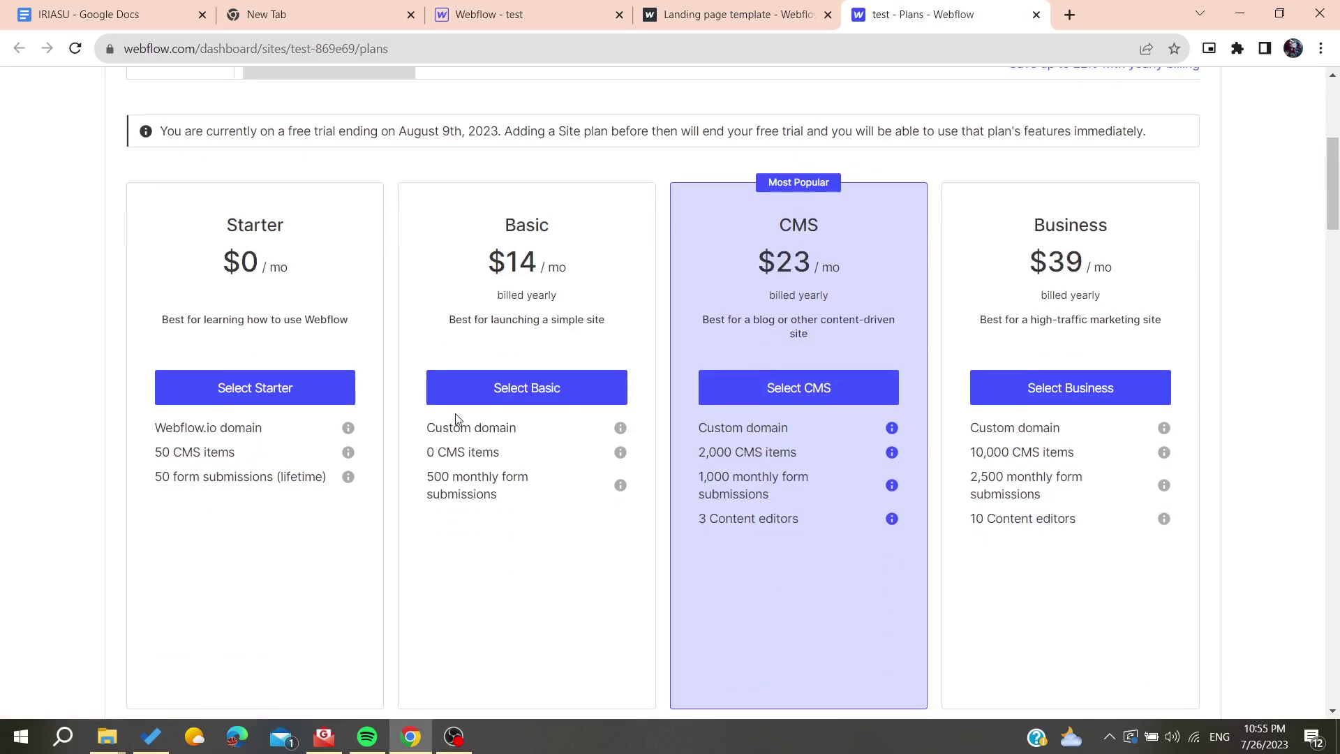
{"action": "left_click_drag", "start_coordinate": [502, 224], "coordinate": [558, 269]}
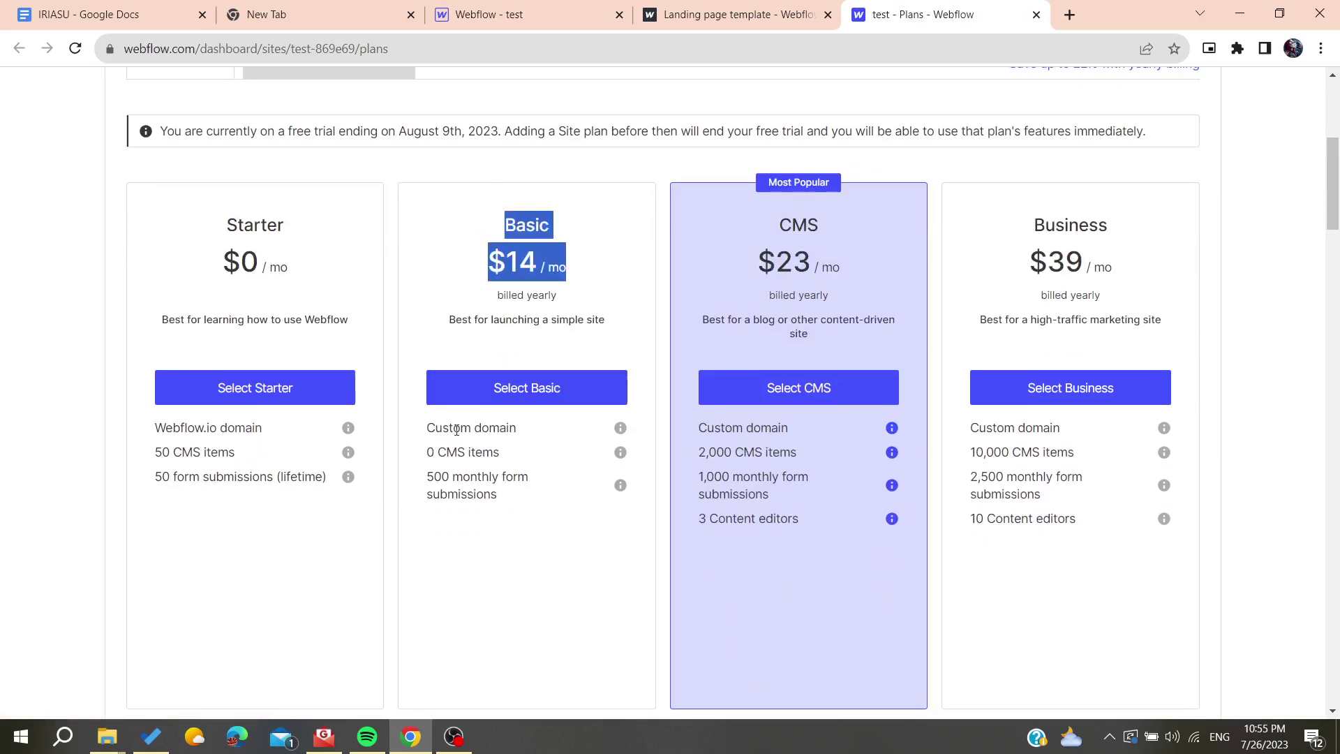
{"action": "left_click_drag", "start_coordinate": [448, 427], "coordinate": [532, 455]}
{"action": "mouse_move", "coordinate": [622, 434]}
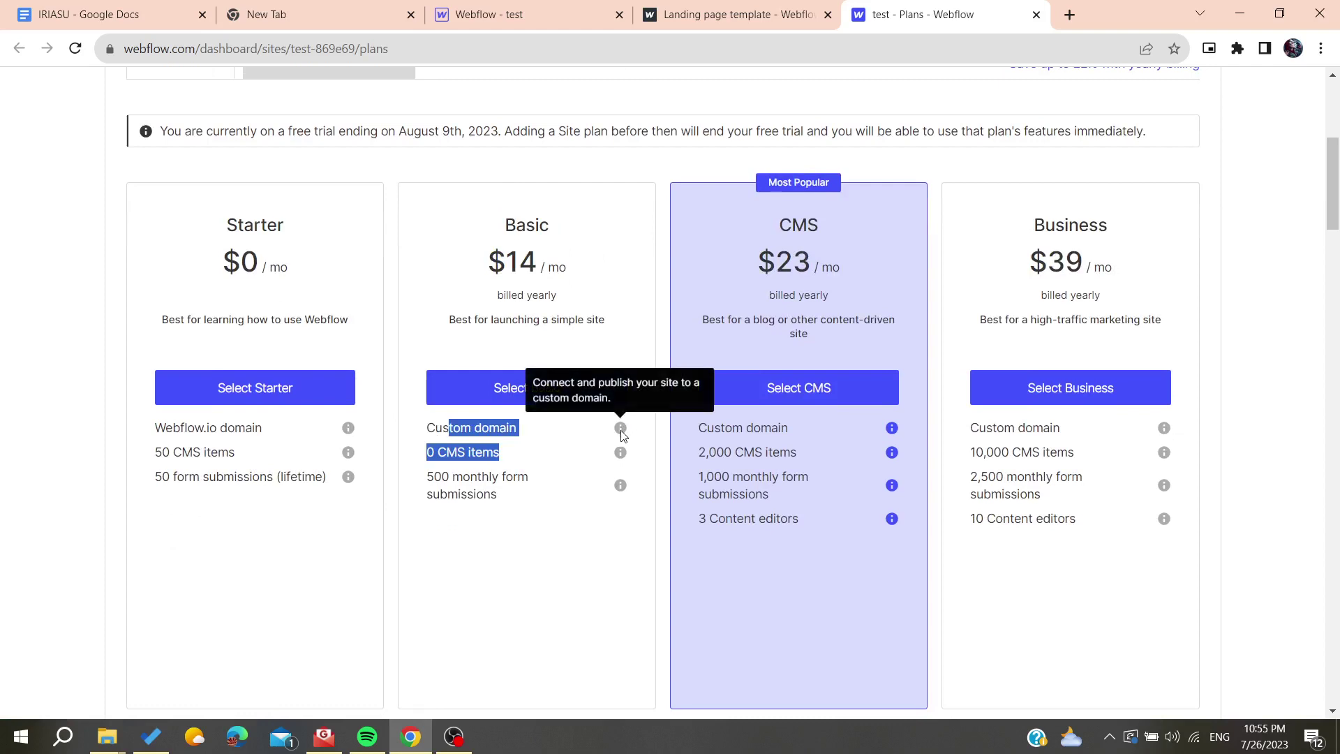
{"action": "middle_click", "coordinate": [862, 4]}
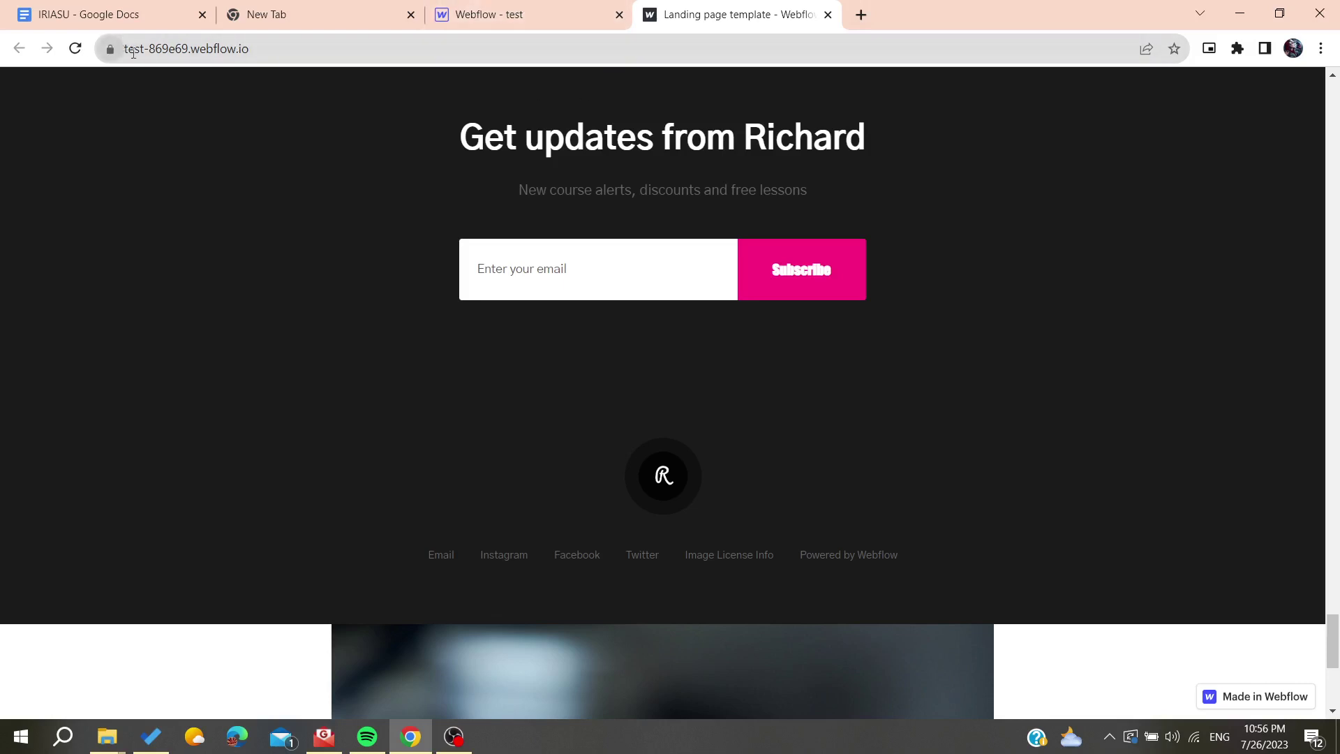
Step: Highlight test-869e69 in the live site's address, then return to the Designer and dismiss the Publish panel
{"action": "left_click_drag", "start_coordinate": [123, 48], "coordinate": [185, 48]}
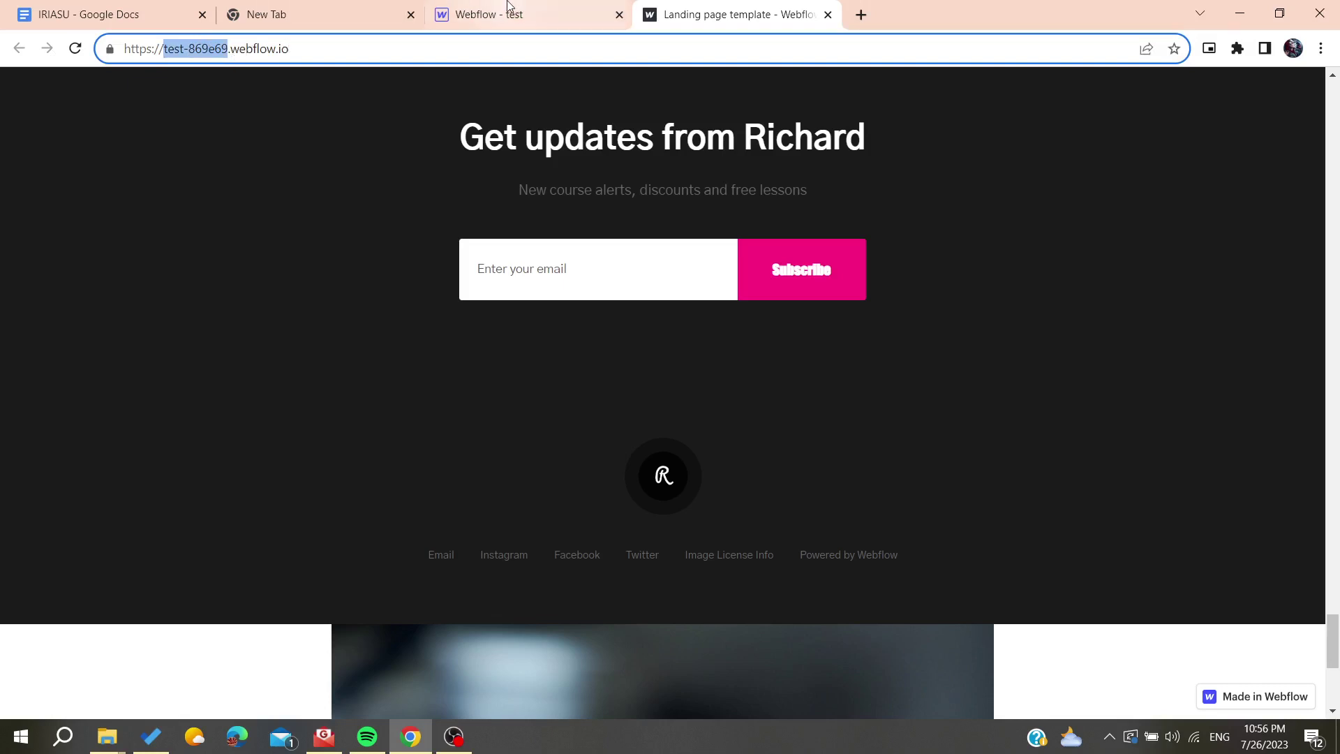
{"action": "left_click", "coordinate": [321, 232]}
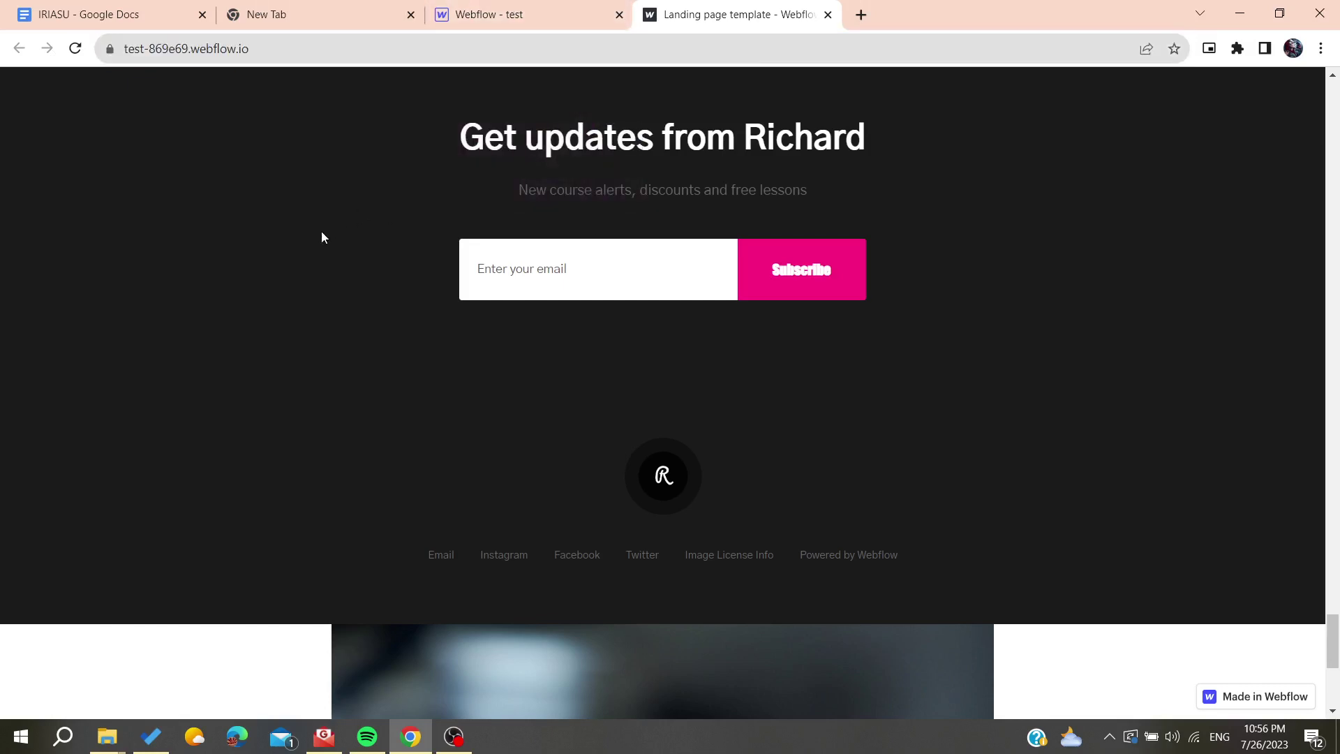
{"action": "scroll", "coordinate": [321, 231], "scroll_direction": "down", "scroll_amount": 5}
{"action": "scroll", "coordinate": [321, 232], "scroll_direction": "up", "scroll_amount": 10}
{"action": "key", "text": "ctrl+shift+Tab"}
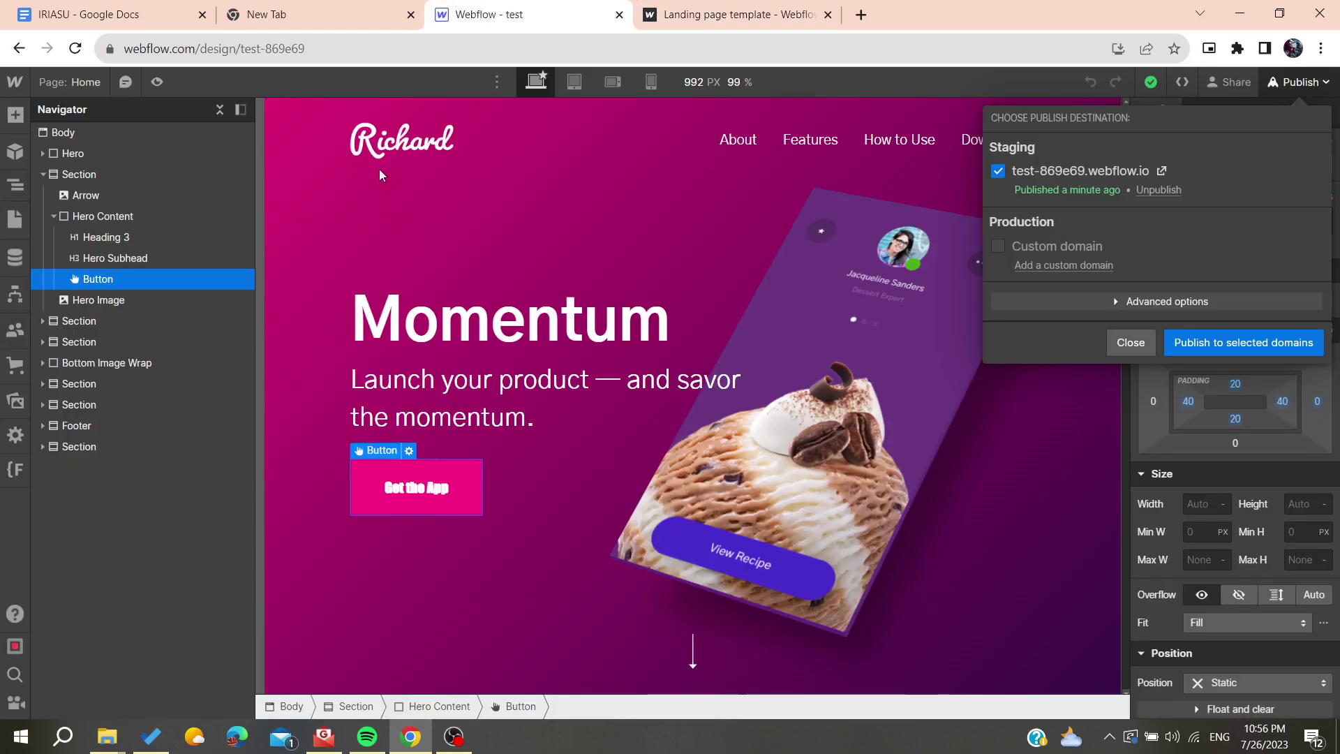
{"action": "left_click", "coordinate": [379, 169]}
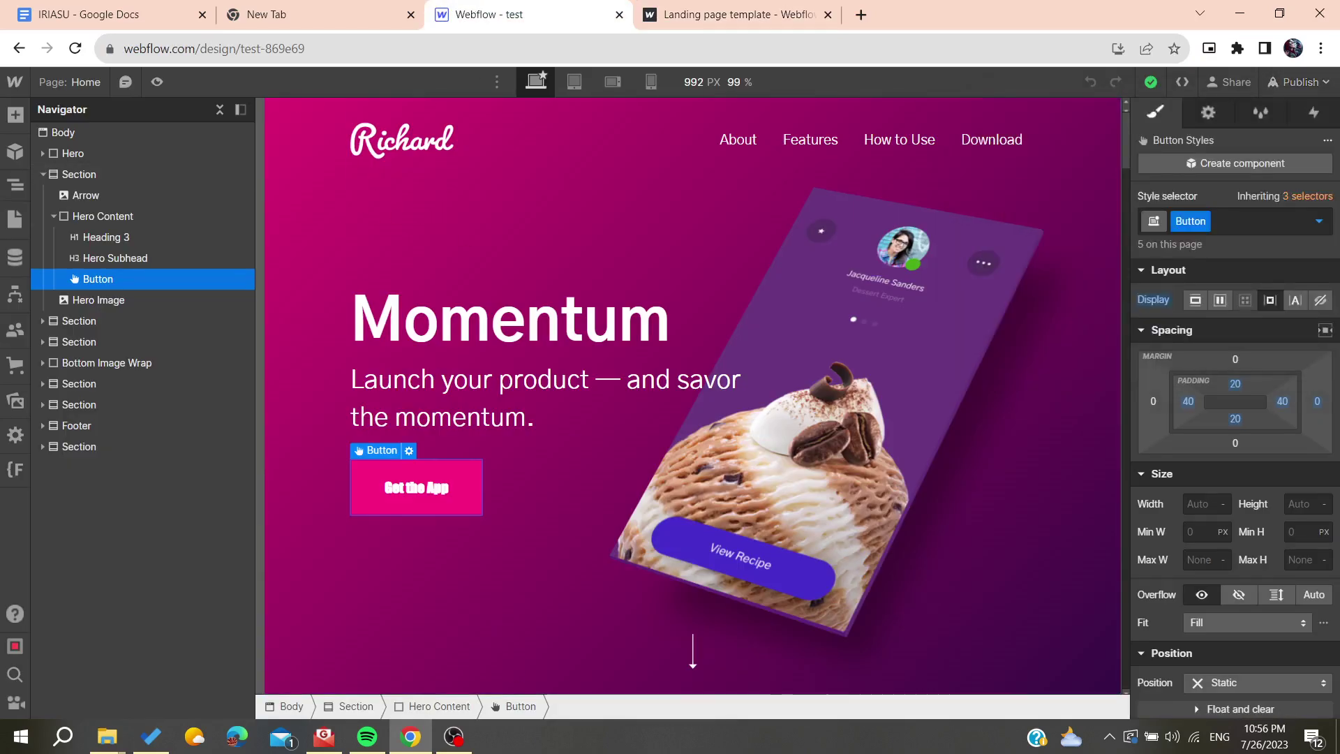